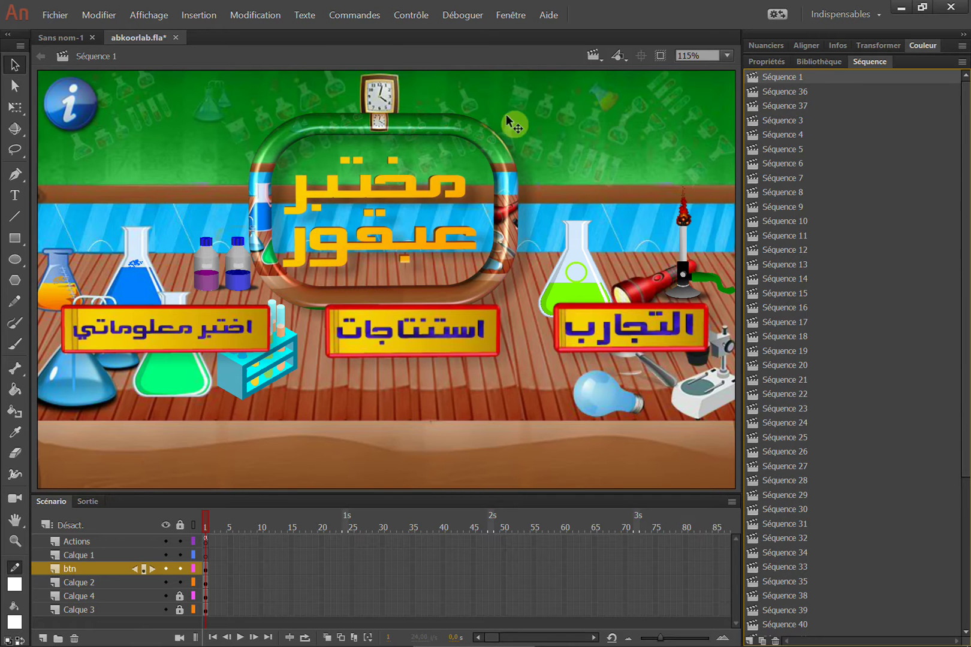
Go to frame 1 of Séquence 36 and inspect the properties of the transparent button over the first text strip
click(836, 92)
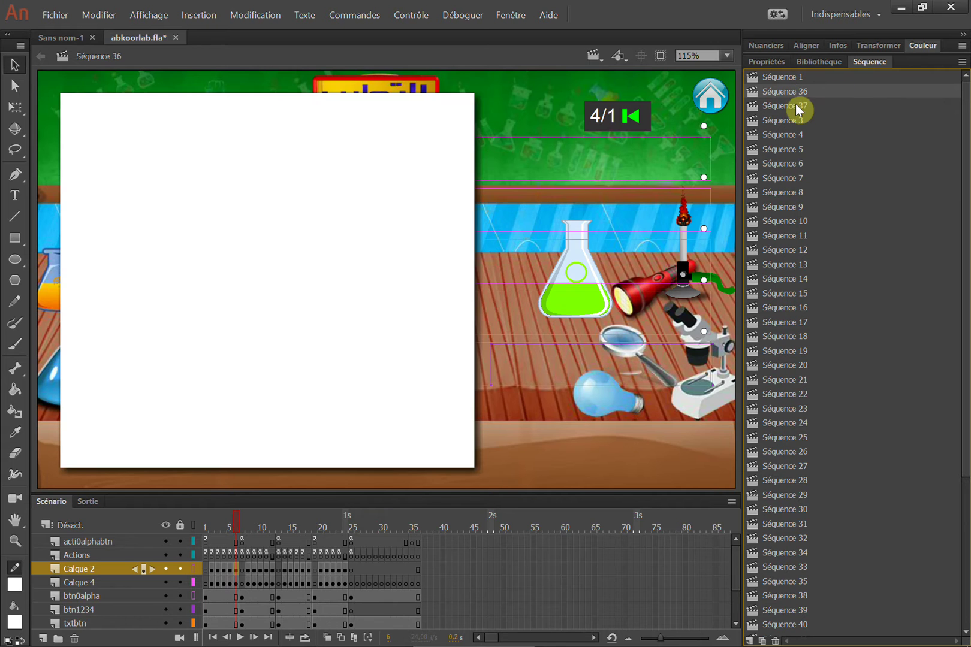
click(205, 558)
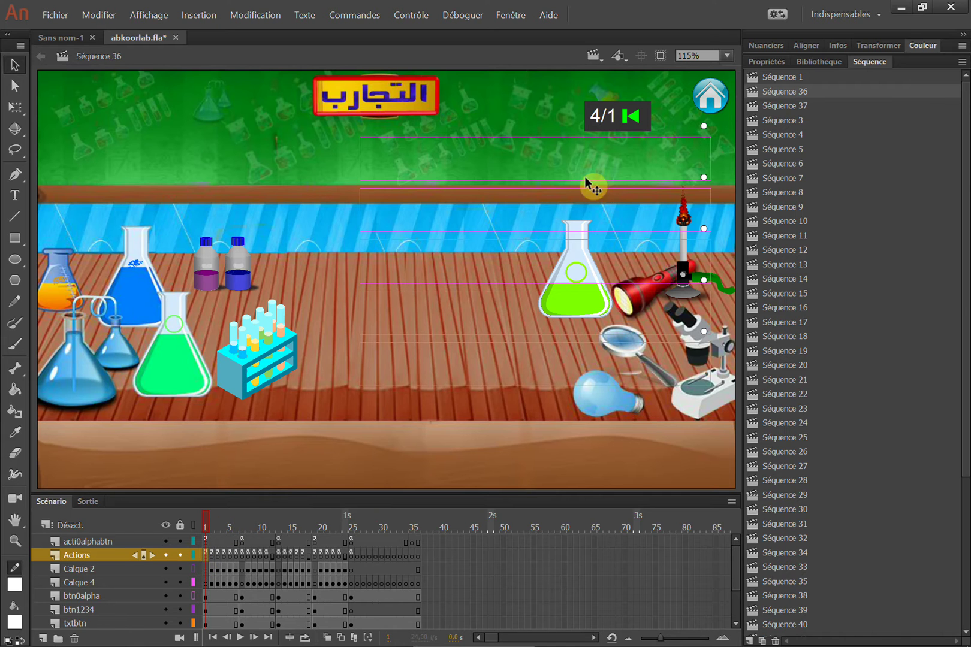
click(689, 153)
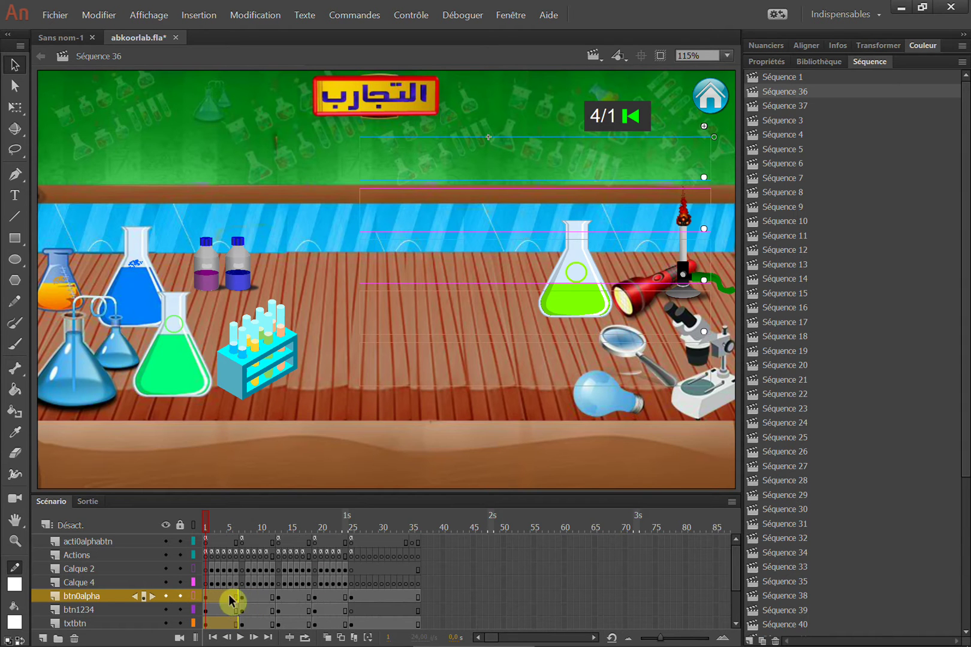
click(709, 140)
click(775, 62)
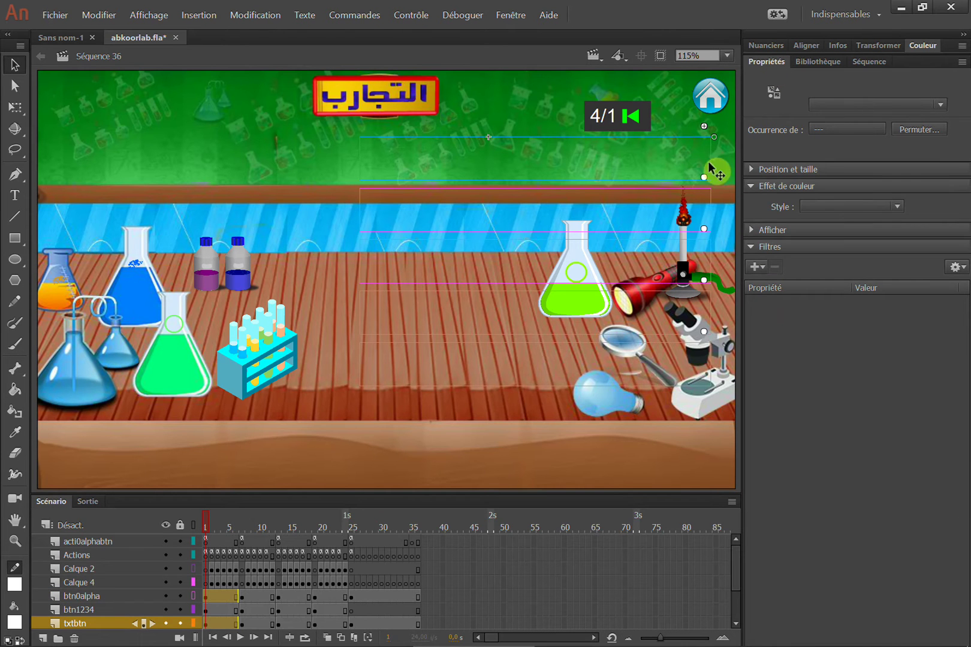
click(669, 167)
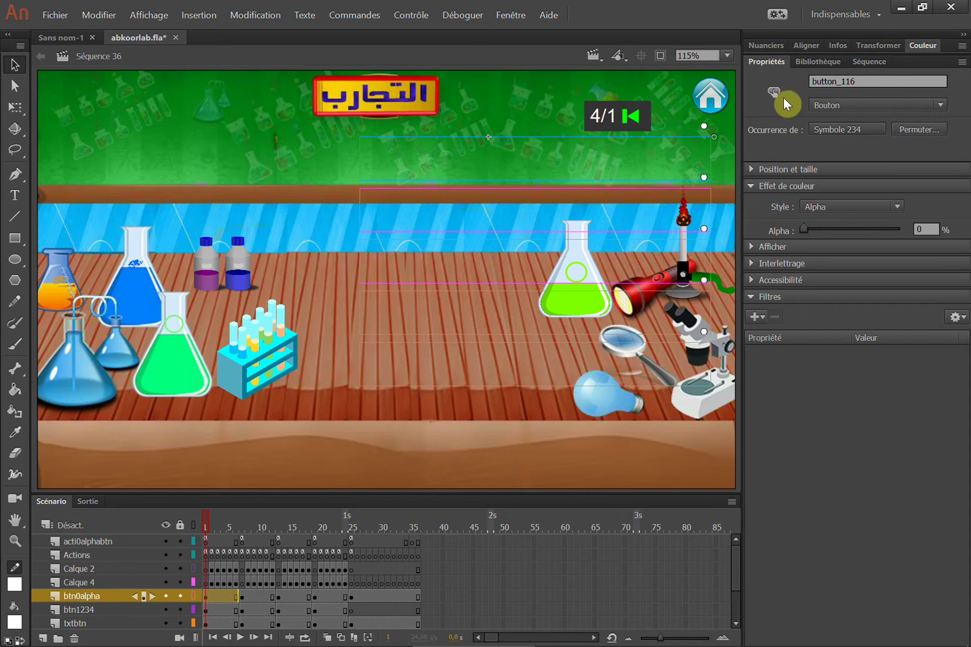
Open the T3 movie clip for editing and scrub through its animation up to frame 30
double_click(705, 128)
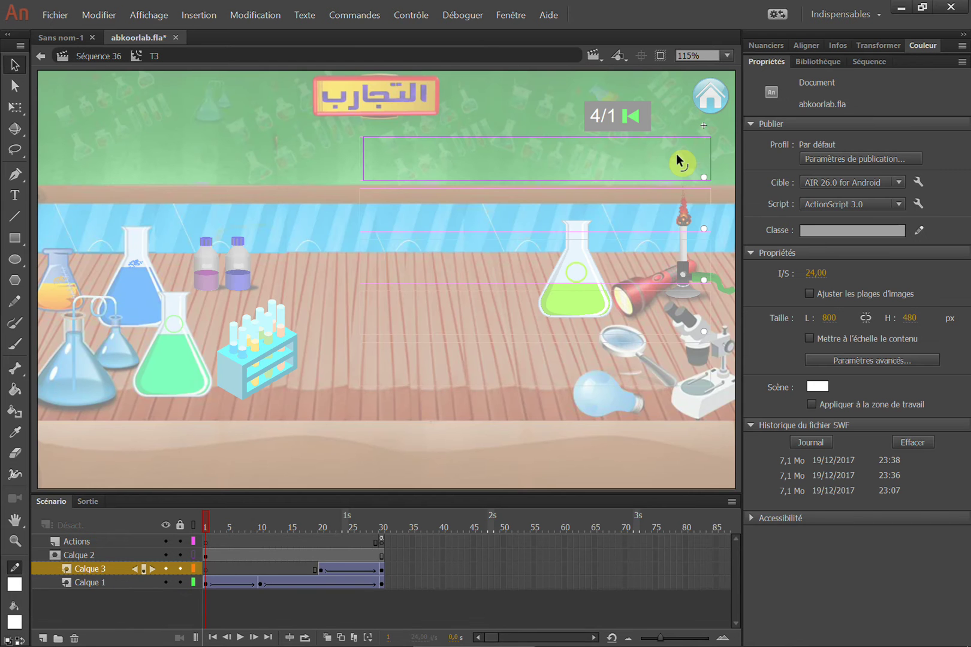
drag(202, 519, 409, 519)
drag(331, 522, 416, 527)
drag(332, 529, 199, 545)
Examine the mask layer Calque 2 at frame 1 and select its rectangular shape on the stage
click(202, 555)
click(180, 555)
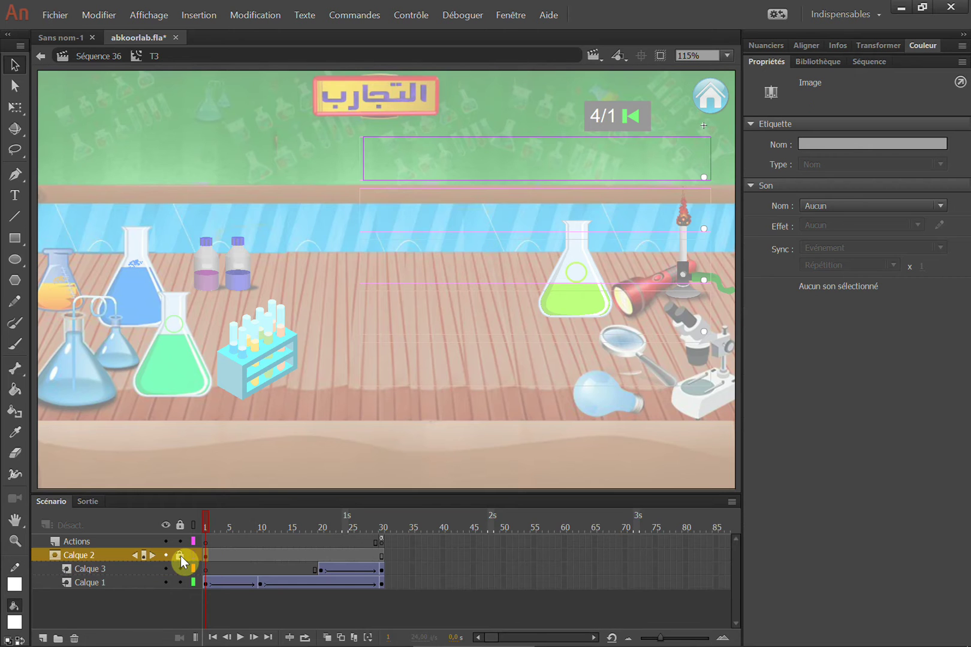
click(168, 557)
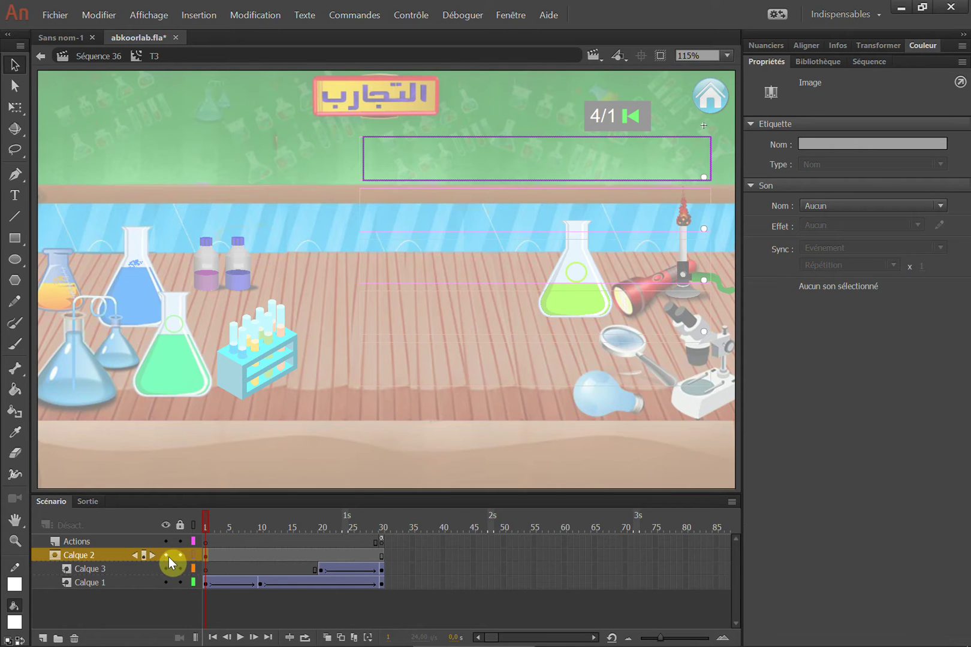
drag(205, 522, 322, 540)
click(207, 584)
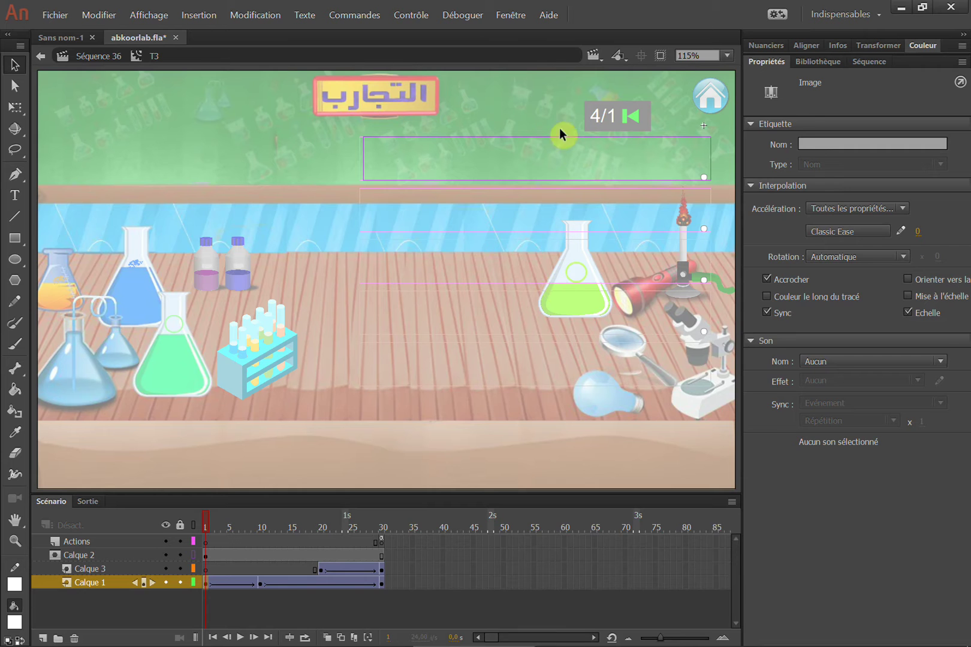
click(545, 164)
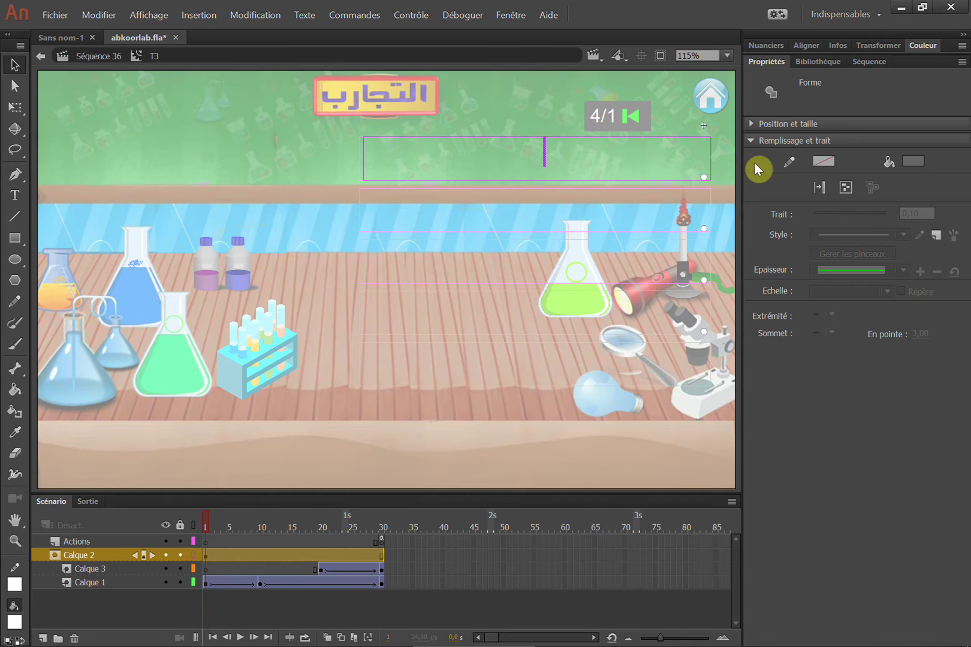
click(700, 180)
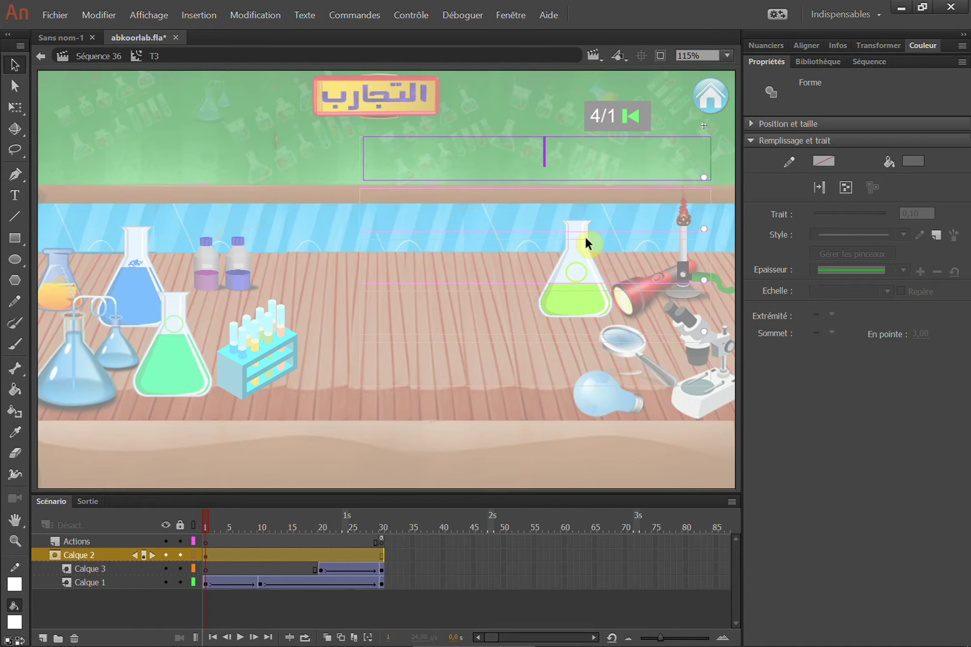
Lock Calque 2 and open the Interpolation 16 graphic on Calque 1 to inspect its pic1.png bitmap
click(180, 555)
click(180, 582)
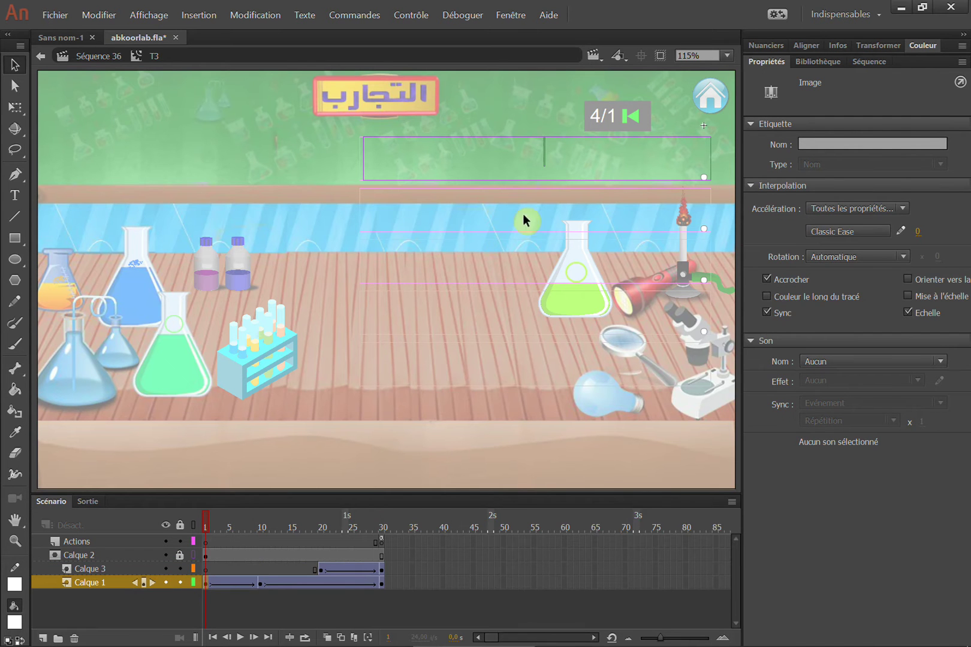
click(561, 184)
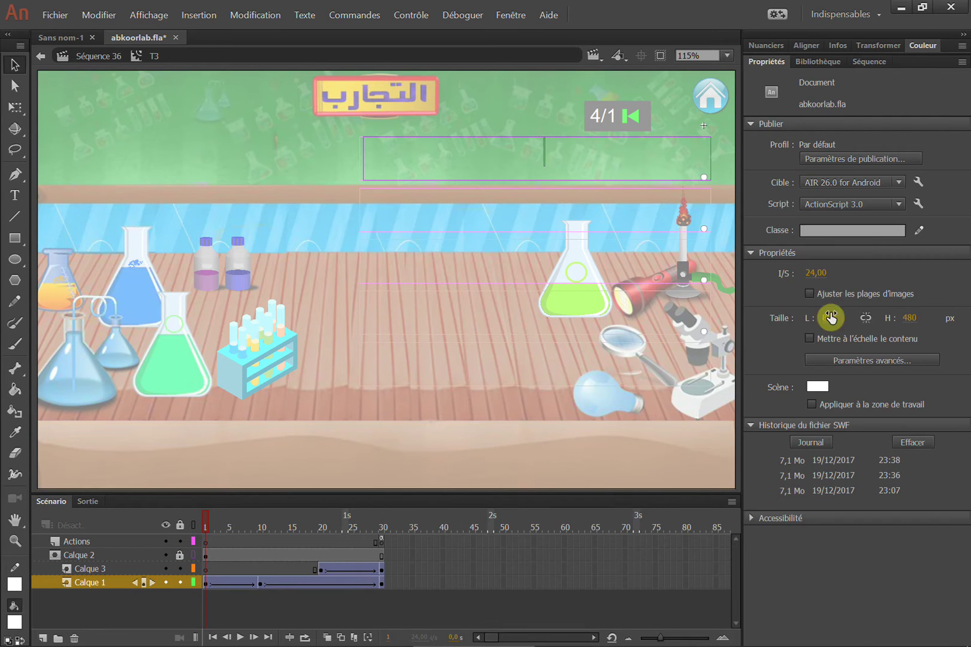
click(704, 175)
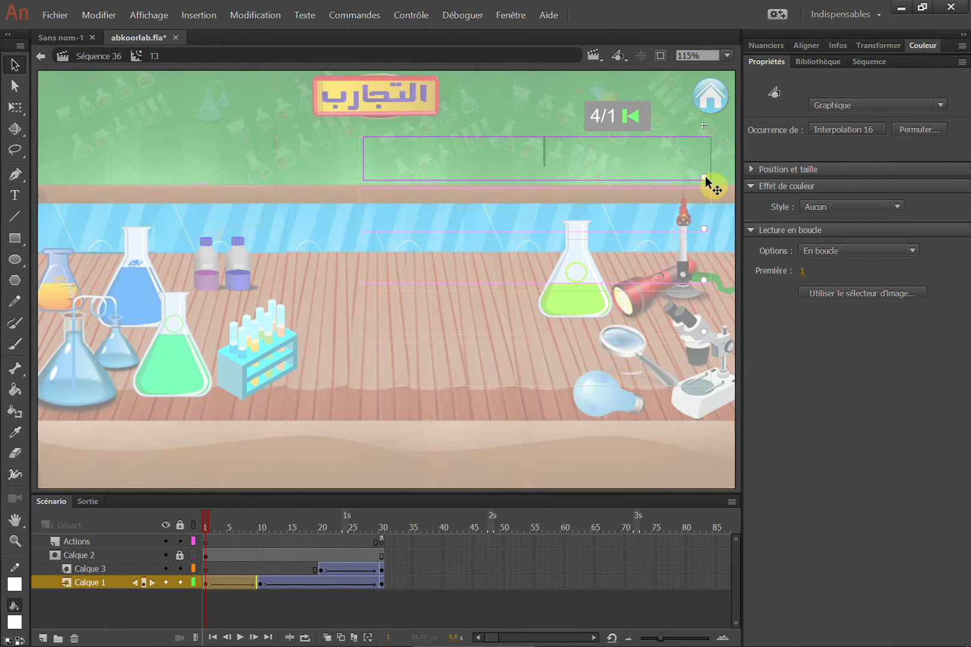
double_click(706, 184)
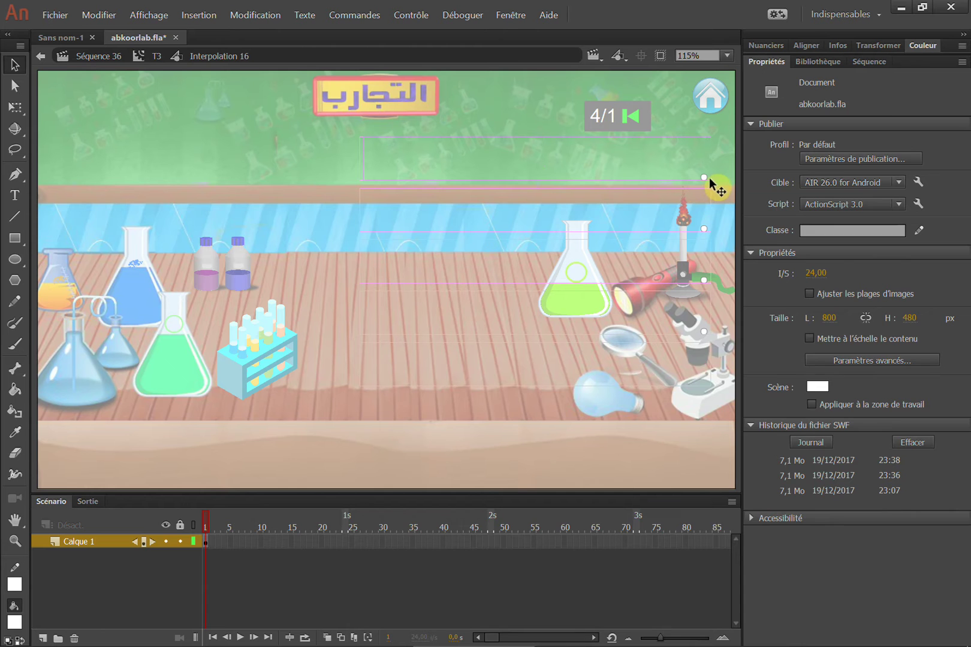
click(705, 183)
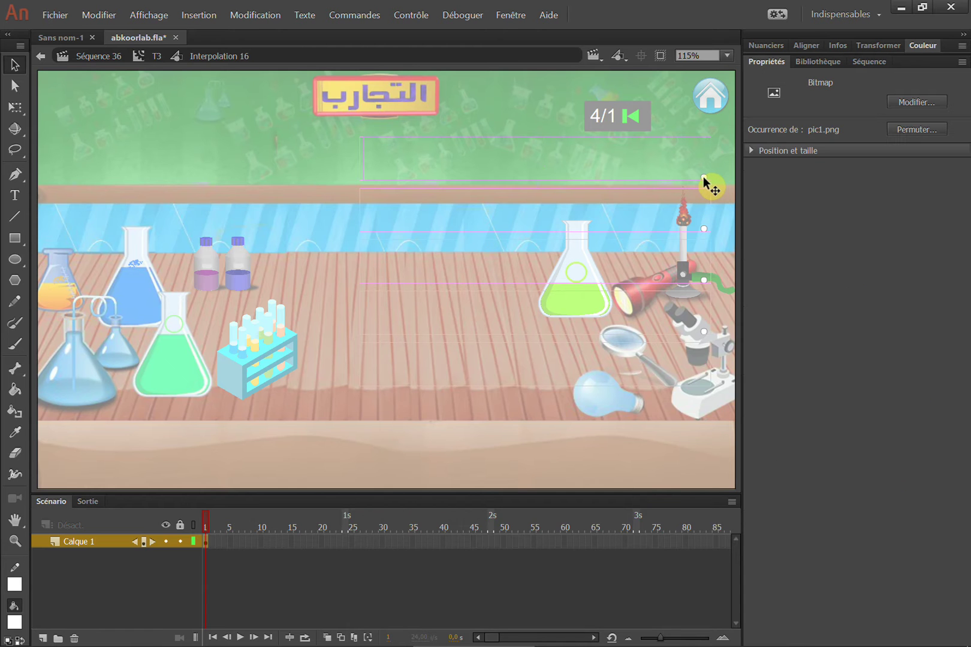
Return to the T3 clip and examine the graphic on Calque 1 at frames 1 and 10
double_click(289, 137)
drag(289, 100, 750, 233)
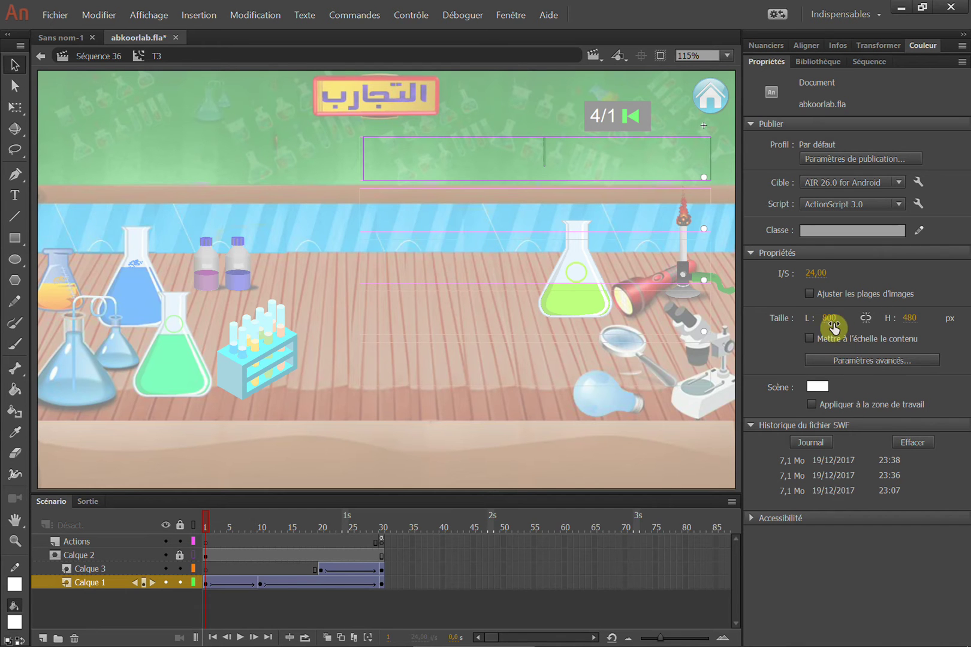
click(703, 178)
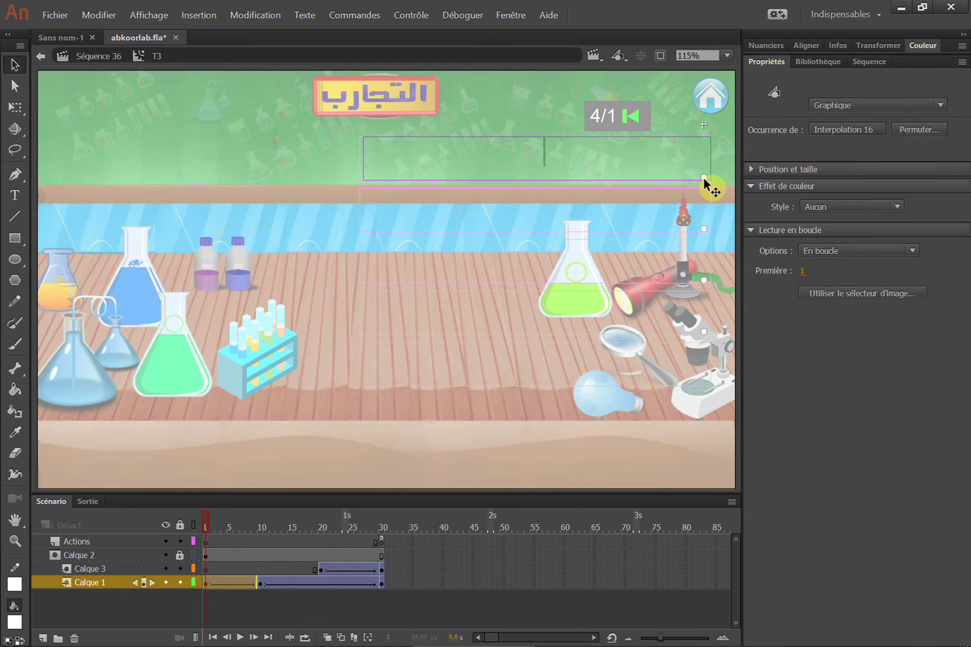
click(704, 131)
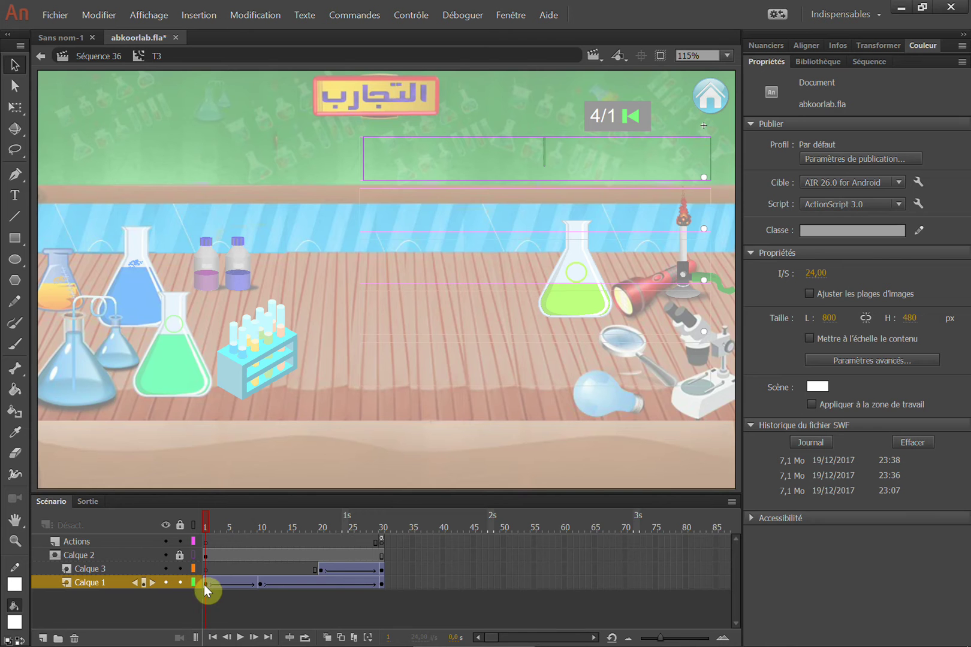
click(262, 584)
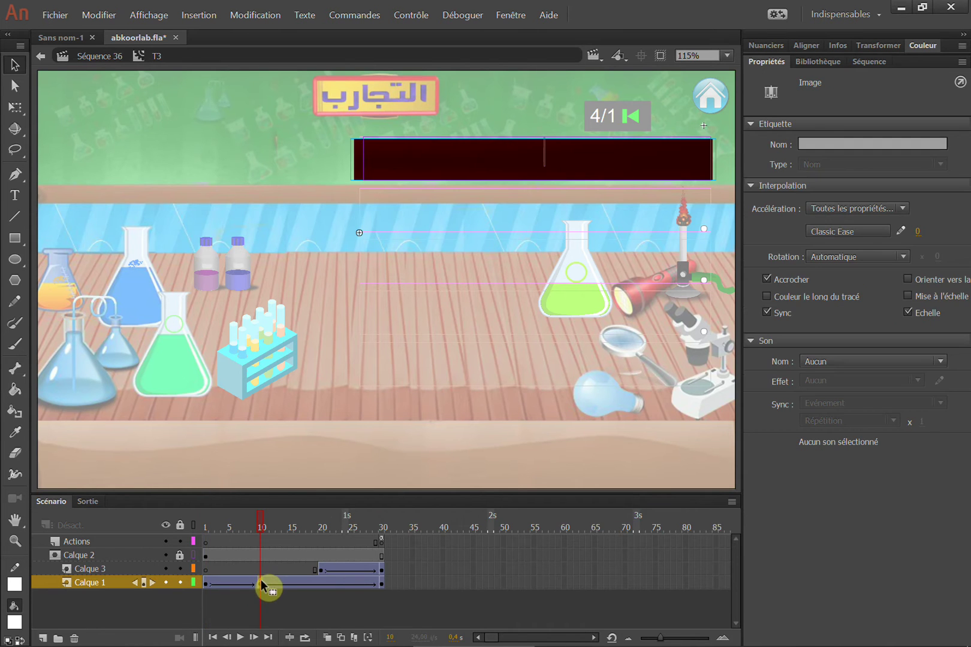
click(653, 193)
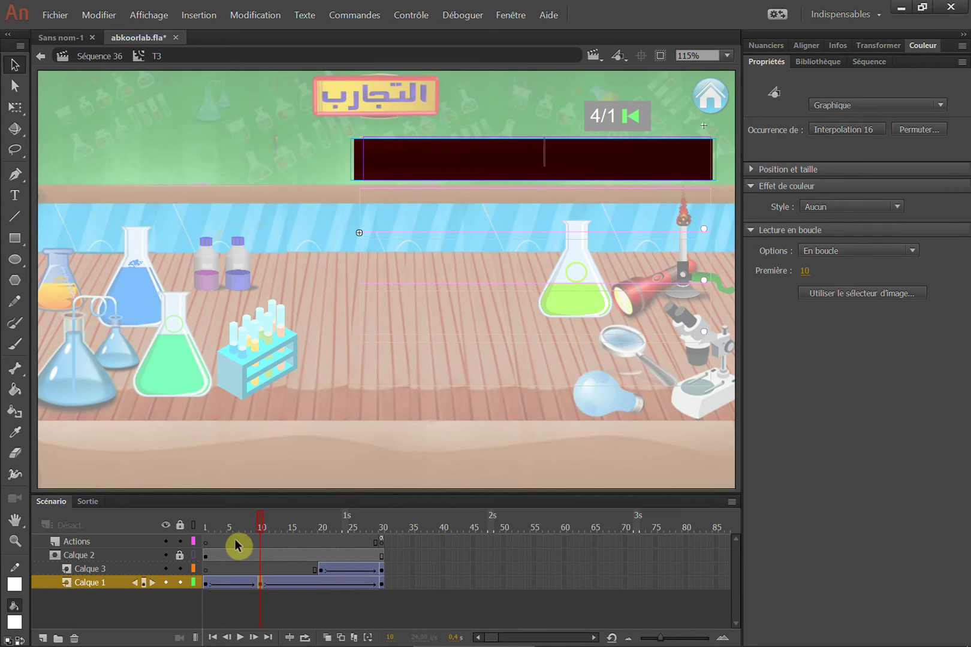
drag(262, 524, 193, 522)
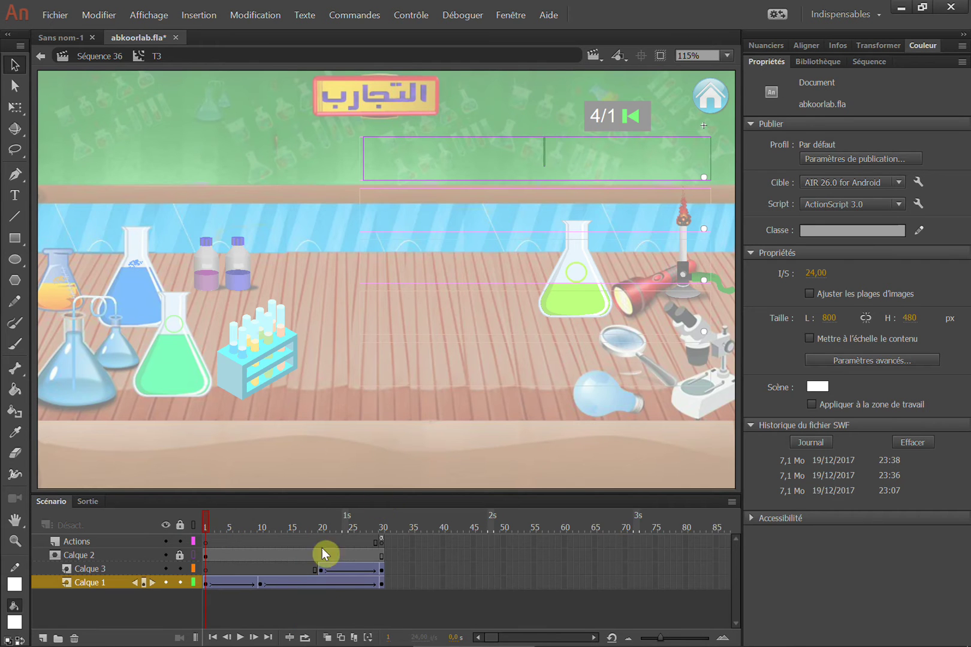
Turn off outline display for the mask layer Calque 2 so its rectangle shows as a filled shape
click(192, 560)
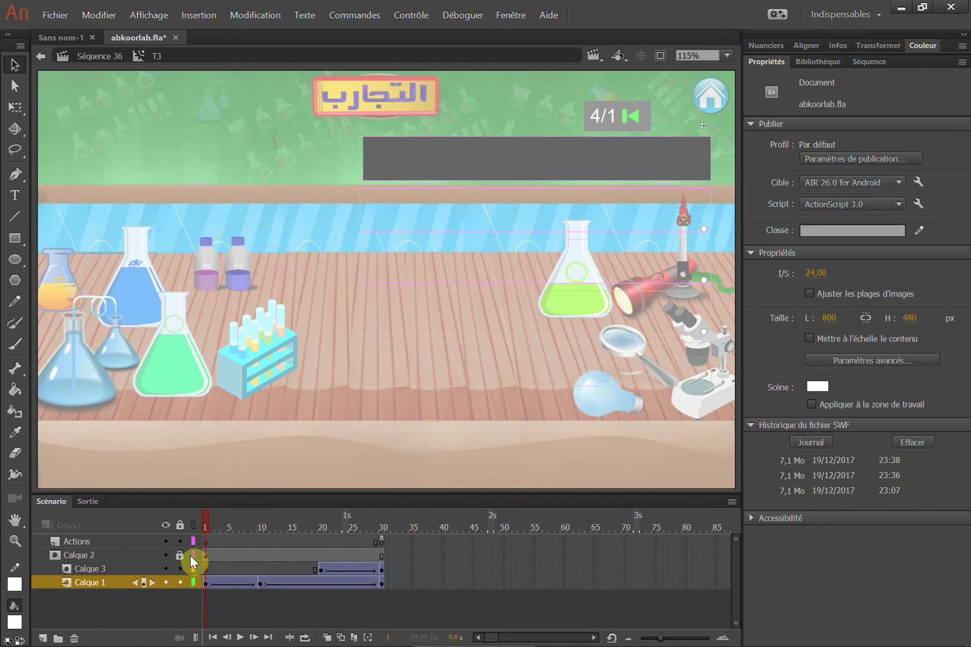
click(195, 555)
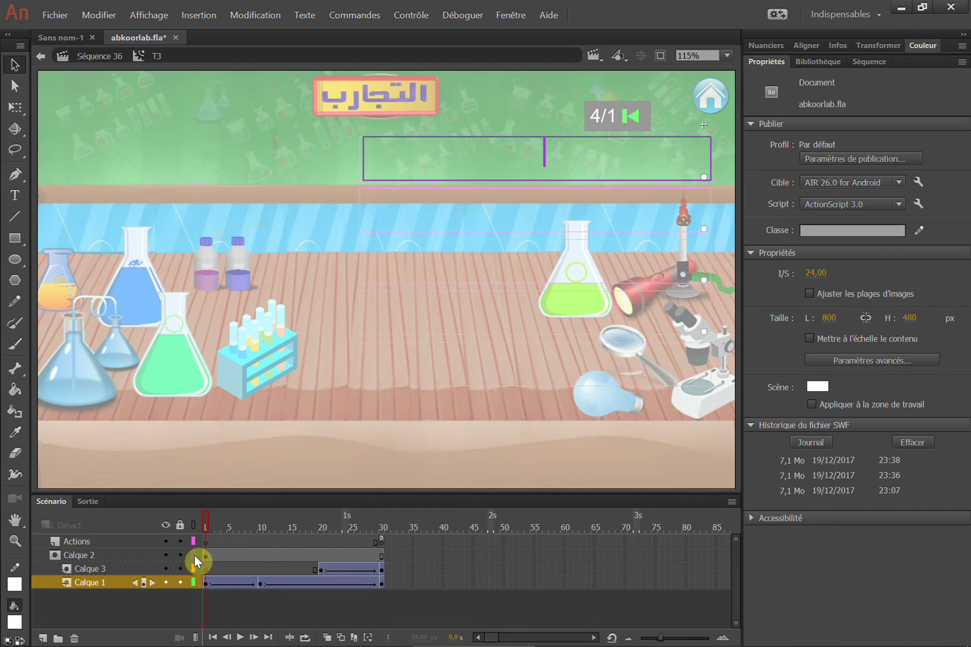
click(66, 554)
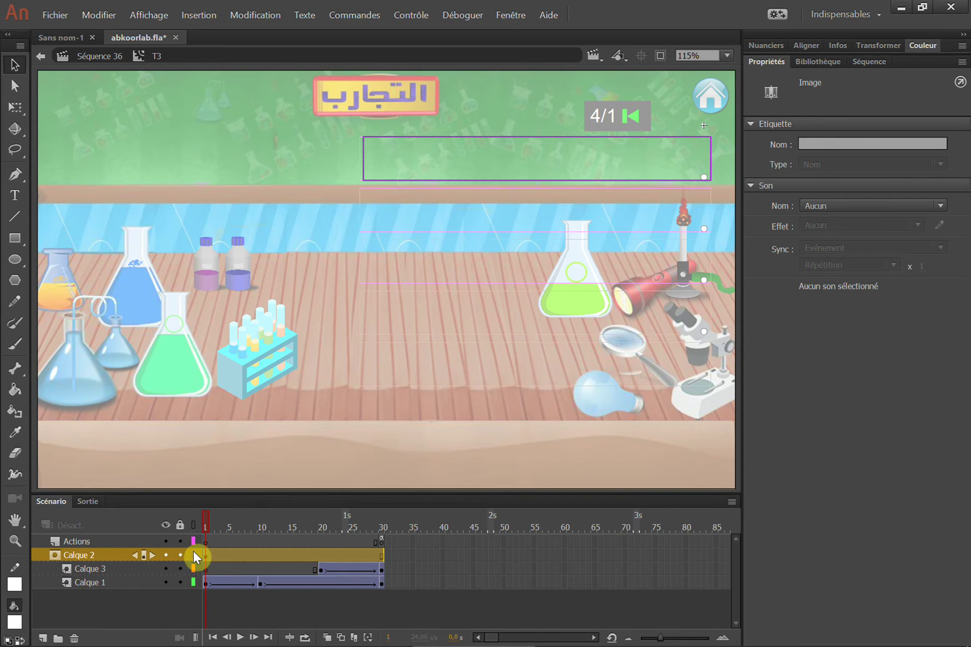
click(193, 556)
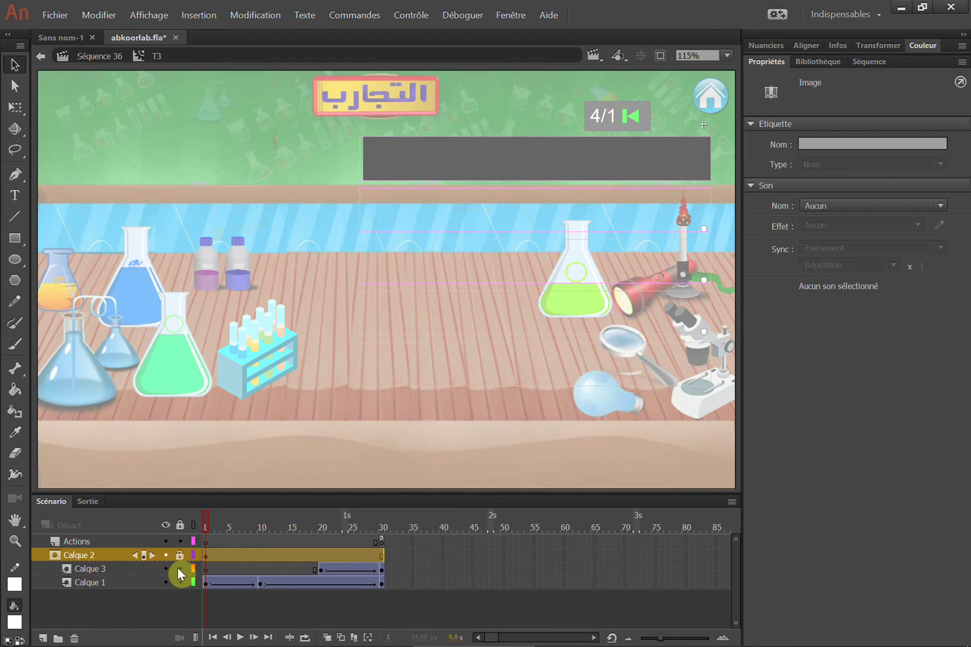
Lock the T3 clip's layers to preview the mask effect while scrubbing the timeline, and unlock them again
click(181, 582)
drag(203, 524, 422, 523)
click(236, 526)
click(180, 582)
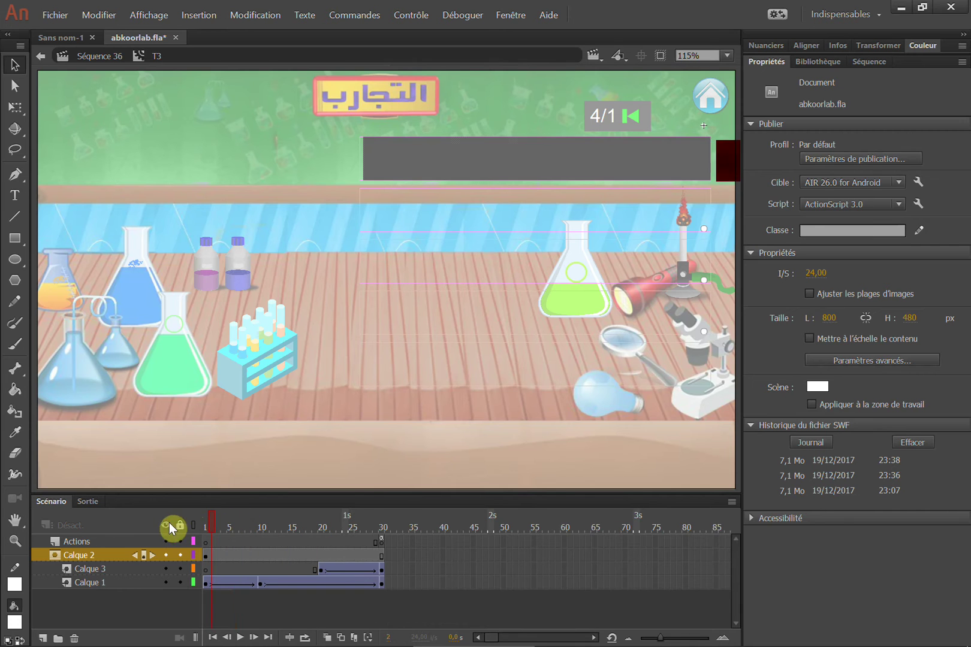
Examine how the Calque 1 graphic moves relative to the mask rectangle from frame 1 to frame 30
click(205, 583)
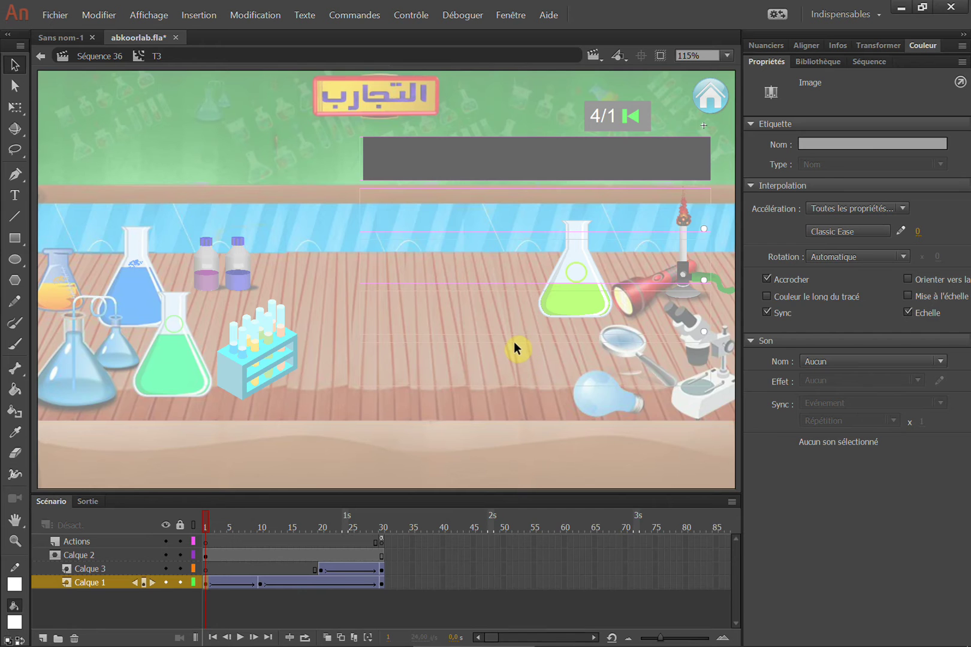
ctrl+alt+click(516, 314)
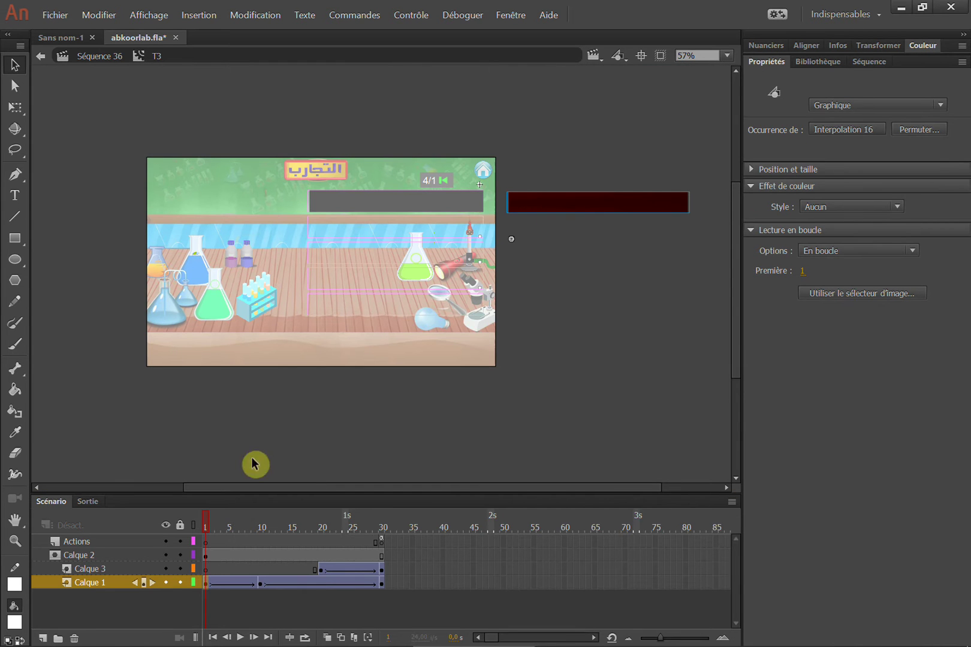
drag(204, 525, 390, 544)
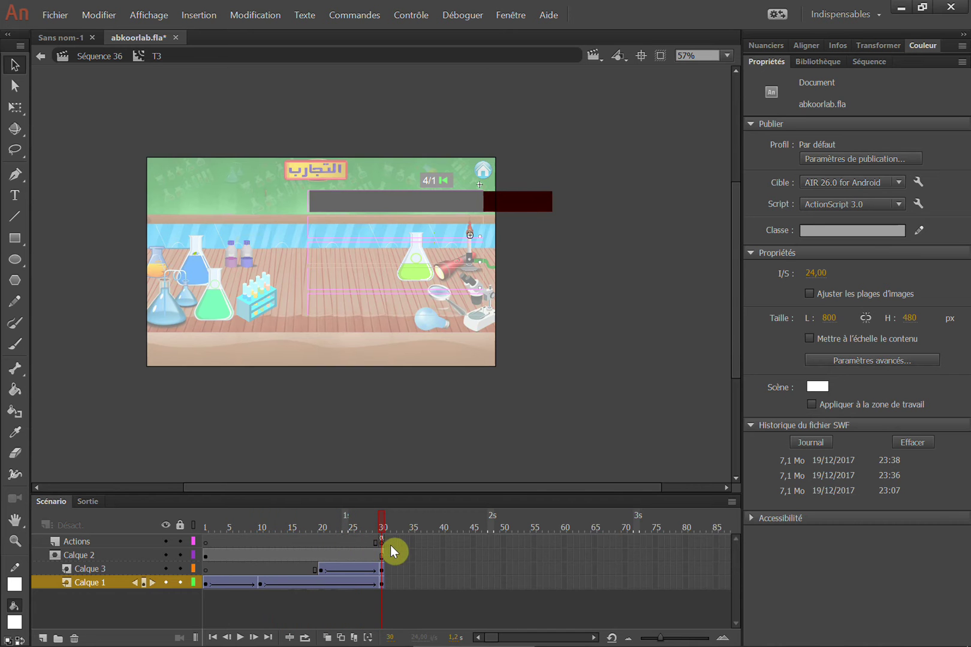
Review the script on frame 30 of the Actions layer and close the code editor
click(382, 543)
key(F9)
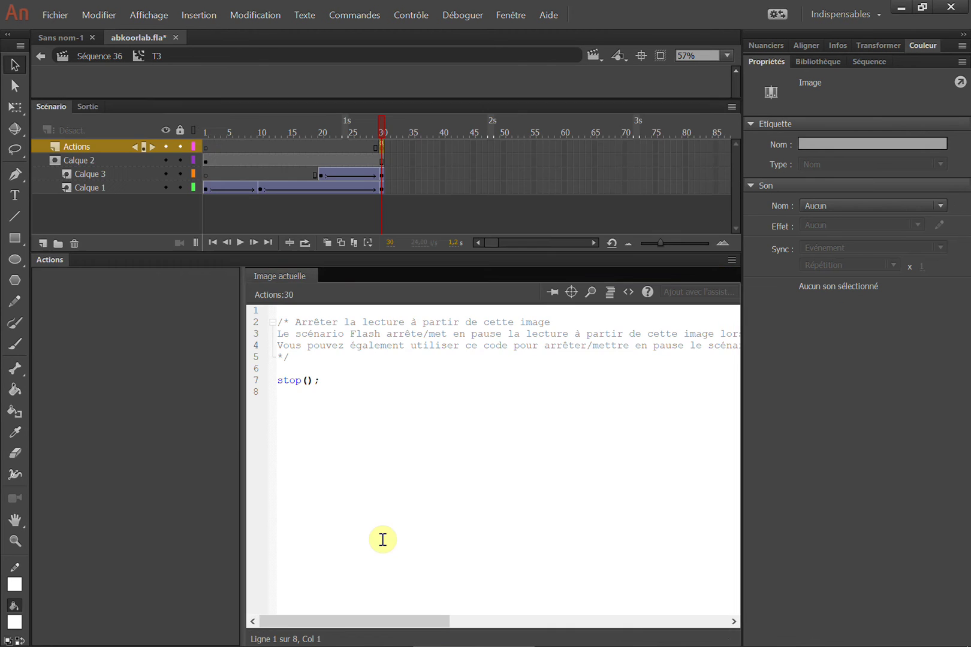
key(F9)
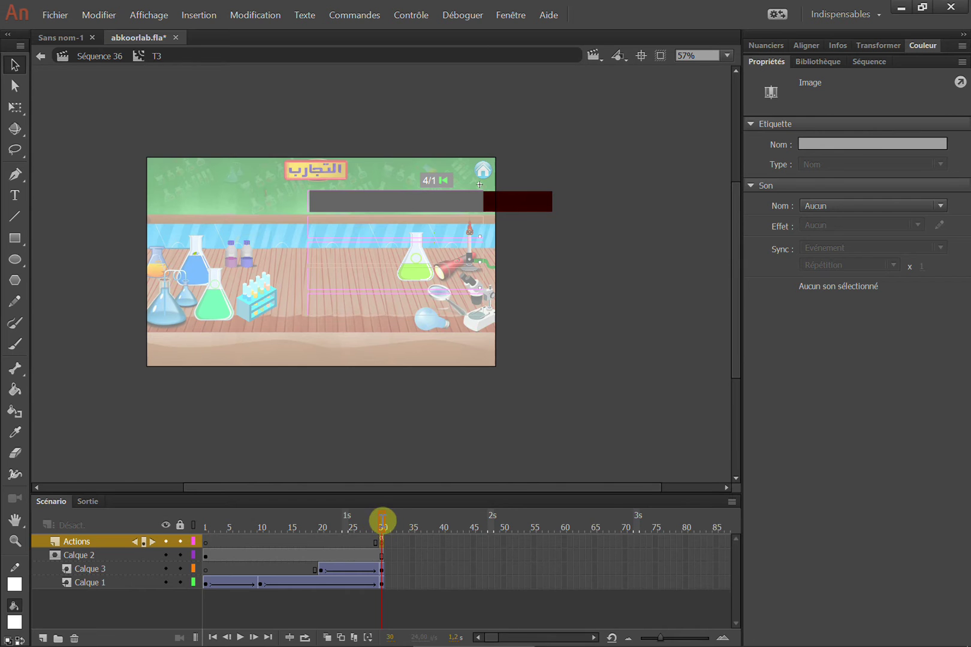
Fit the stage in the window and run a test of the T3 clip on its own
drag(378, 521, 384, 561)
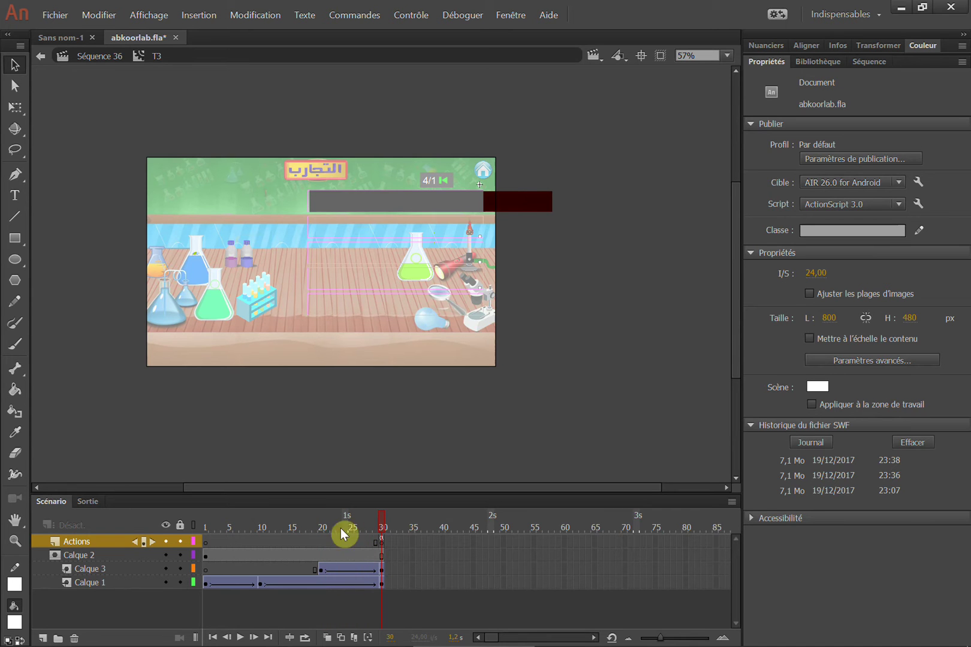
double_click(15, 520)
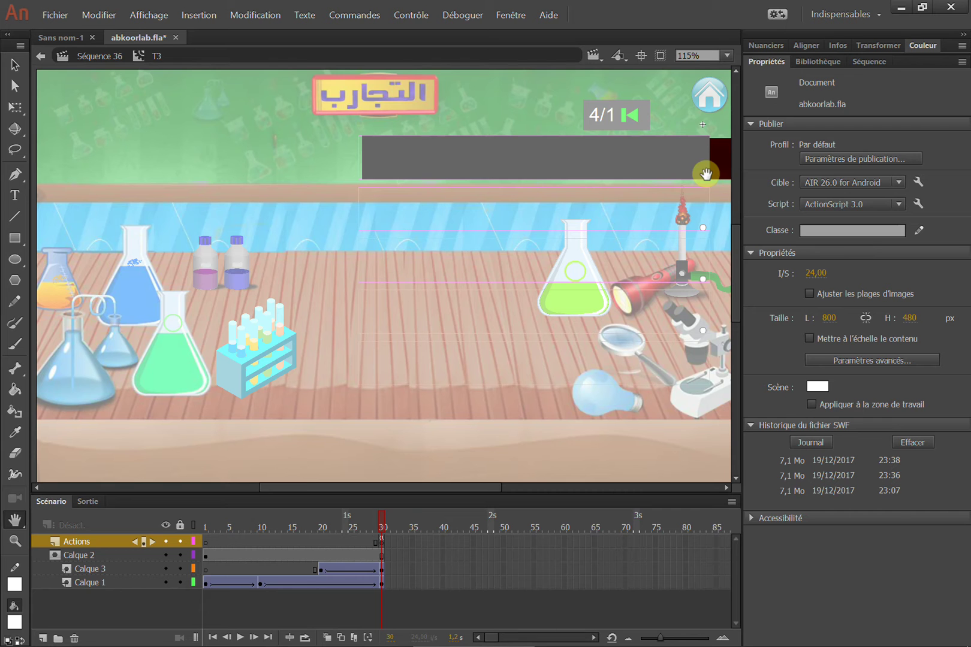
key(ctrl+Return)
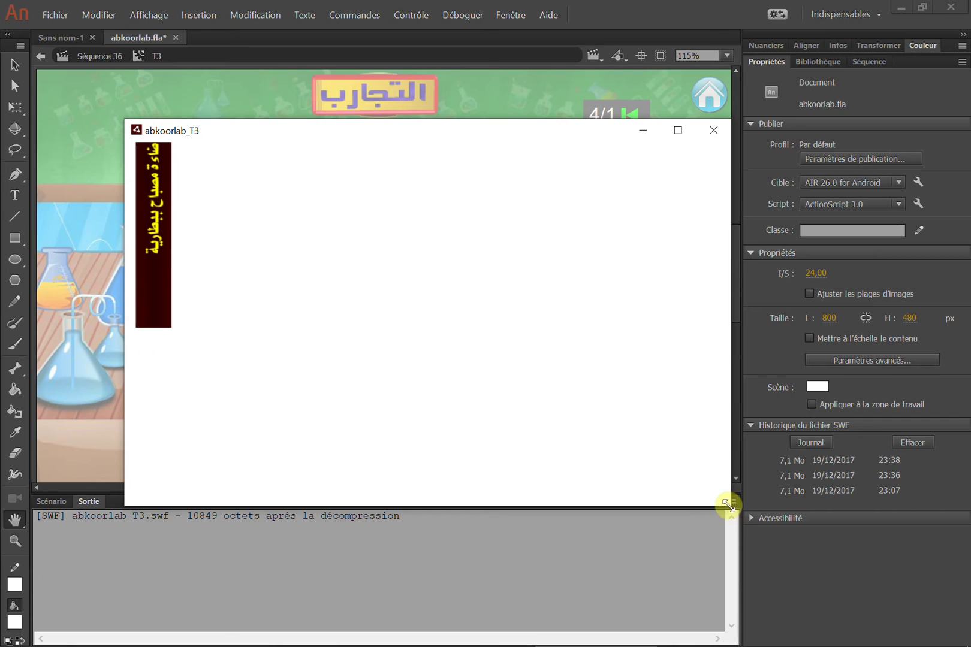
Enlarge the T3 test window to watch the animation, close the test and bring back the timeline
drag(728, 505, 878, 646)
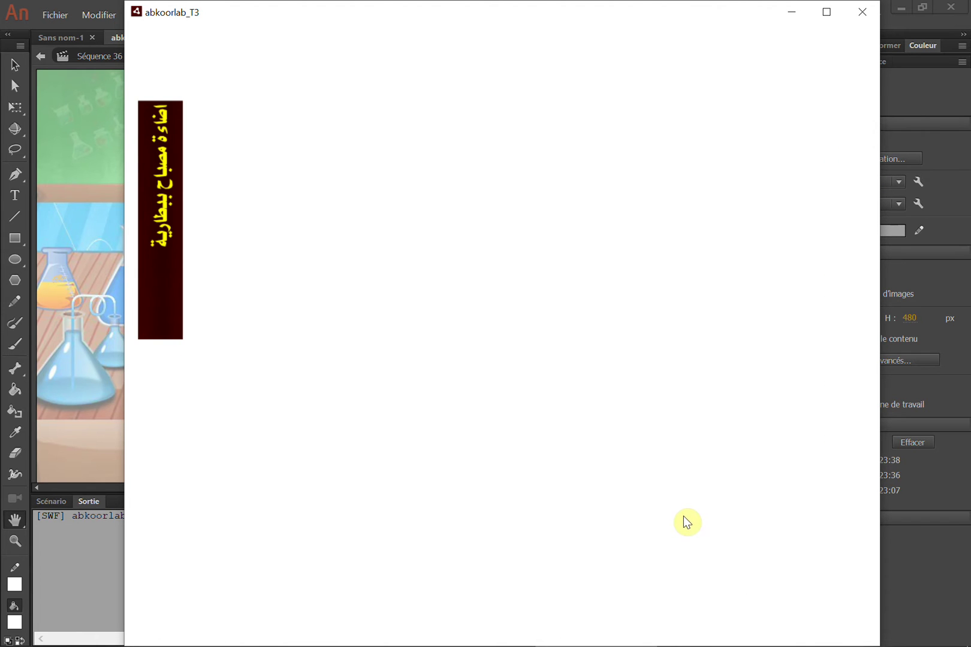
click(863, 11)
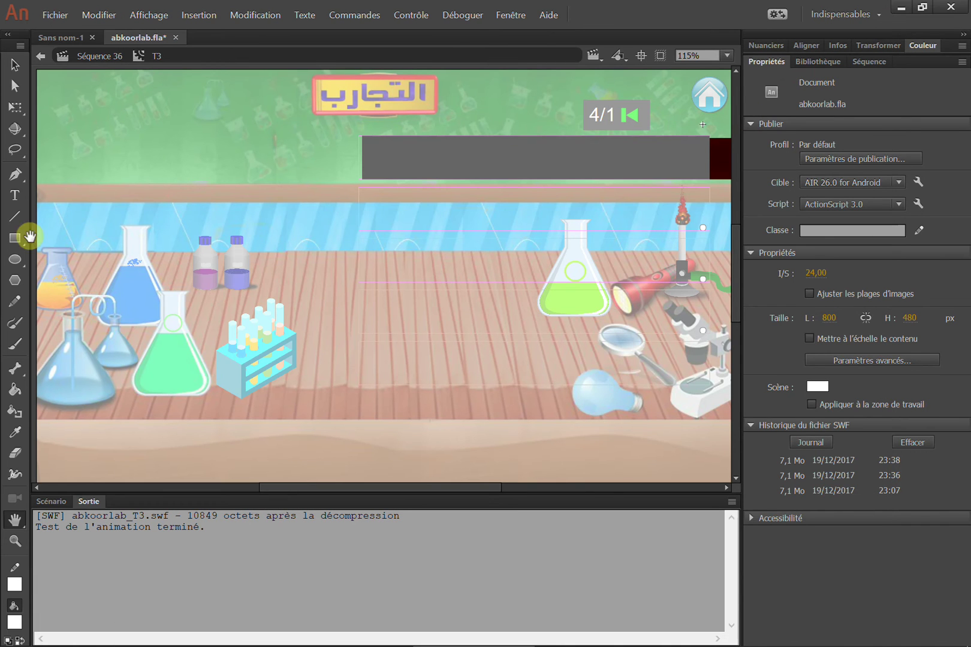
click(50, 503)
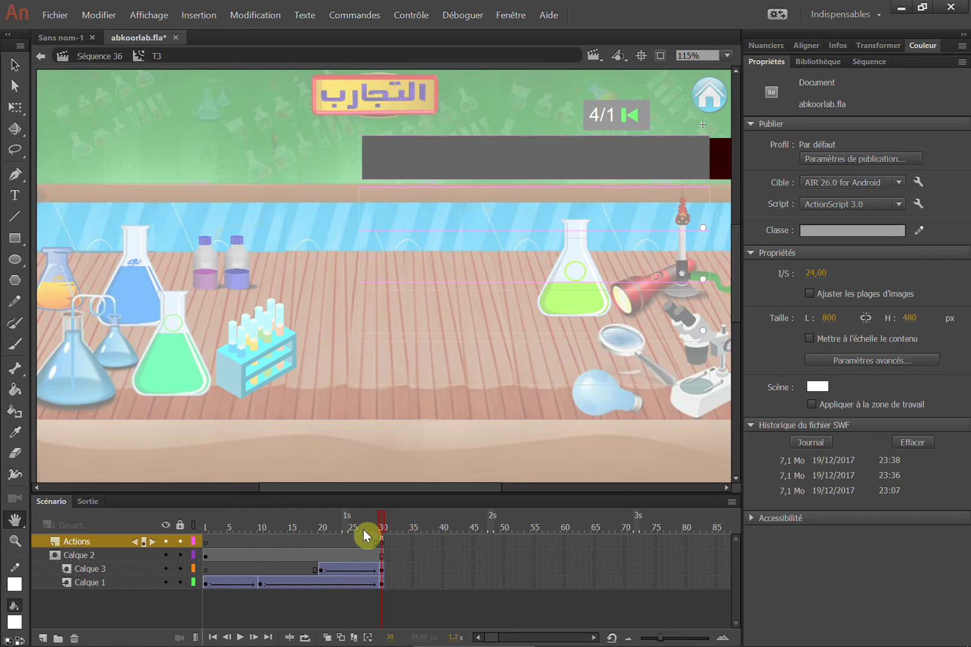
Examine the Calque 3 tween between its keyframes on frames 20 and 30
key(Return)
click(378, 571)
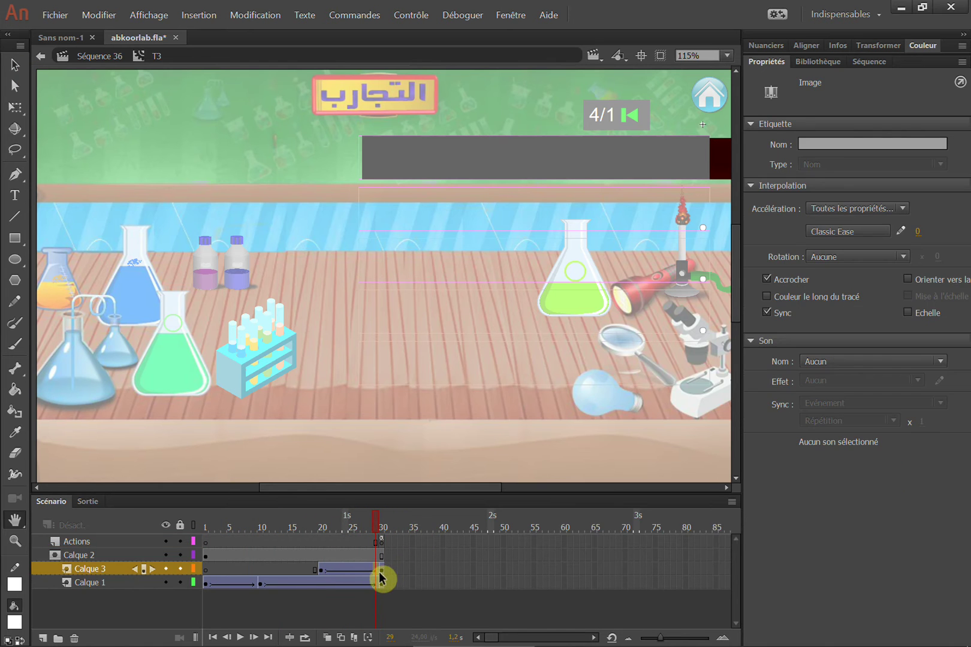
click(384, 574)
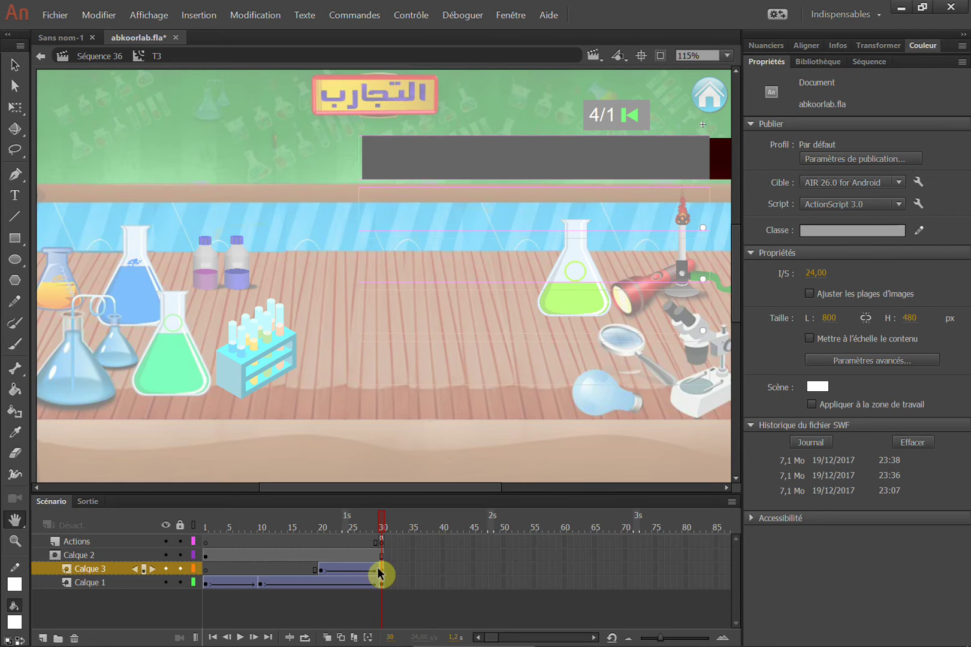
click(386, 570)
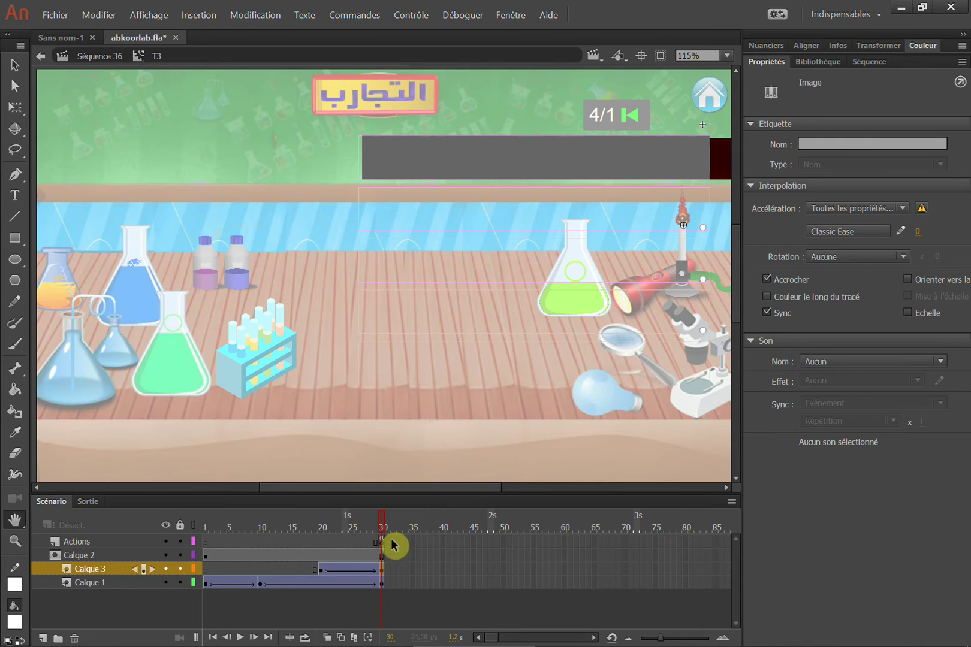
click(321, 569)
drag(322, 538, 361, 528)
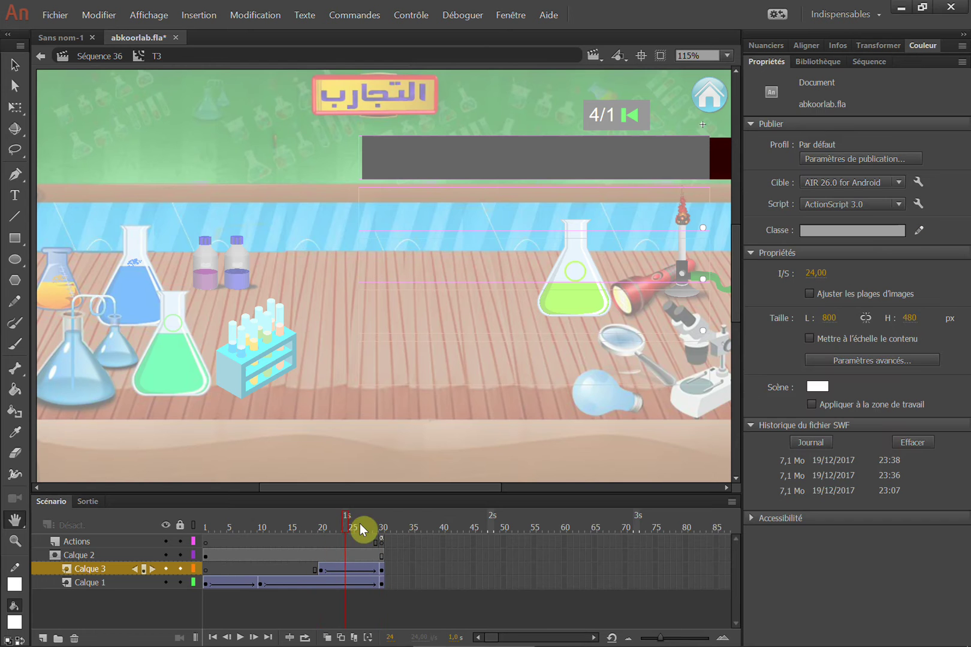
click(321, 574)
Lock and hide the Calque 2 mask layer, and lock Calque 1 so that only the Calque 3 text can be selected
click(190, 564)
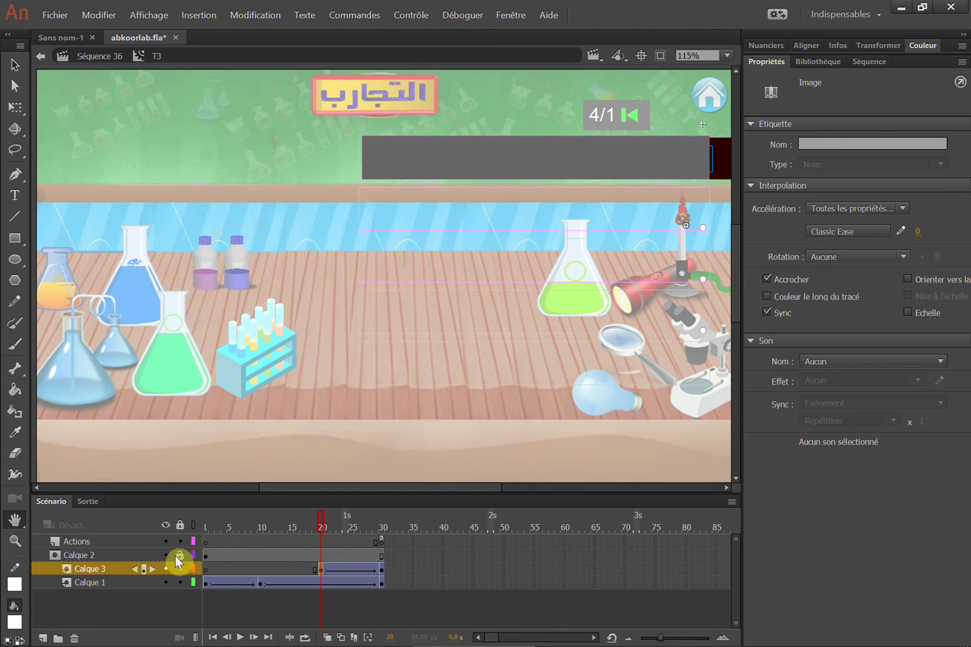
click(164, 555)
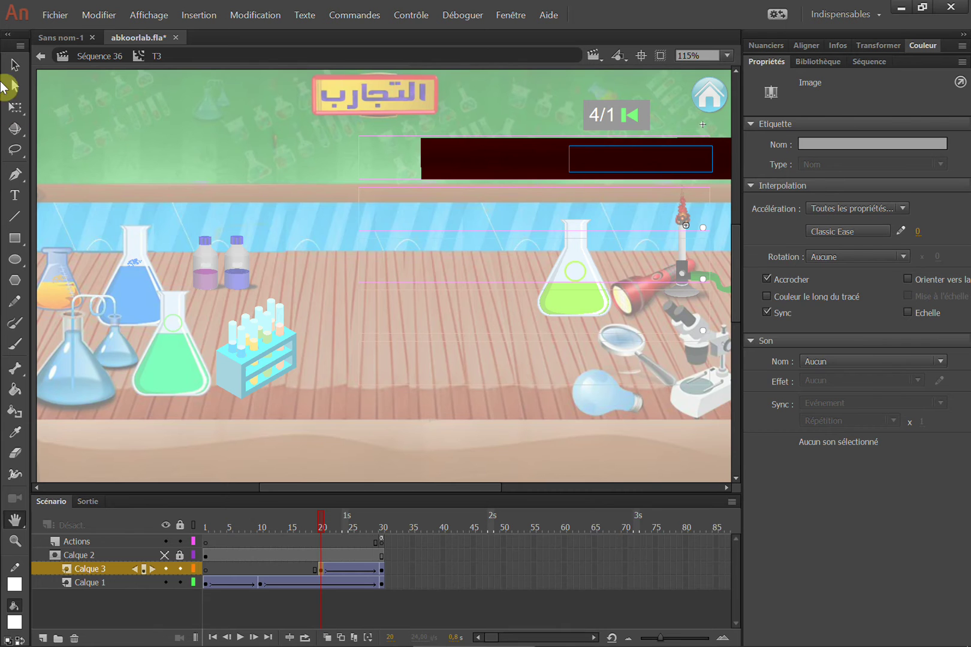
click(23, 65)
click(181, 584)
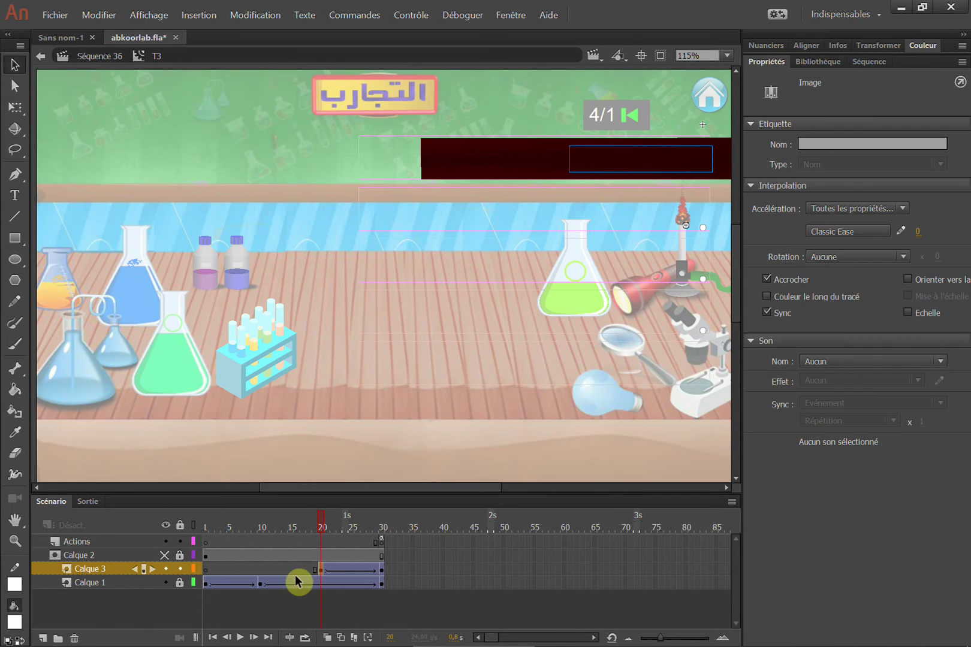
Open the text graphic on Calque 3 in place to inspect the static text inside it
double_click(656, 163)
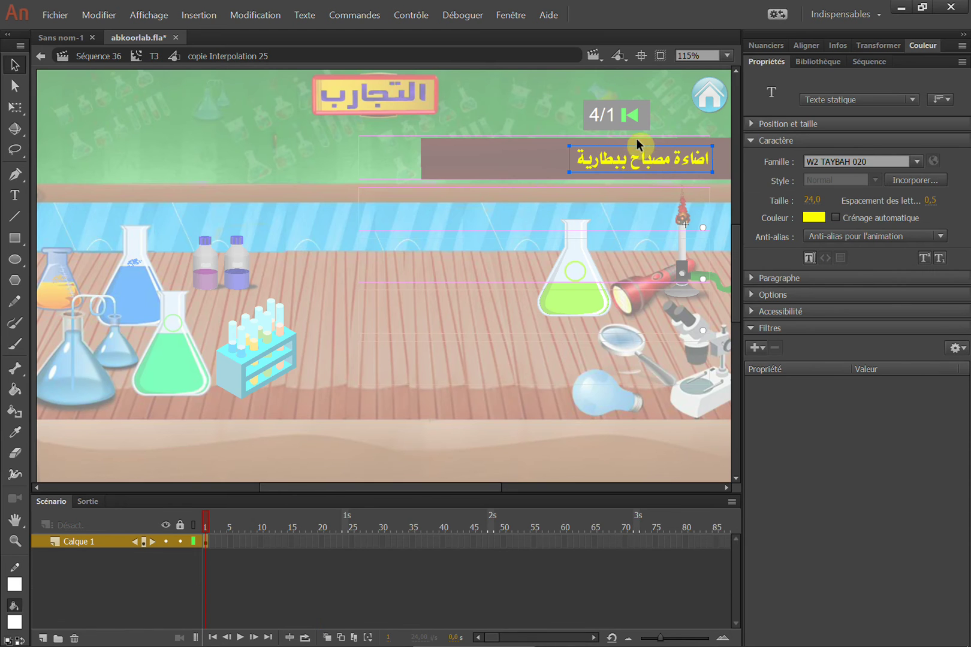
click(202, 374)
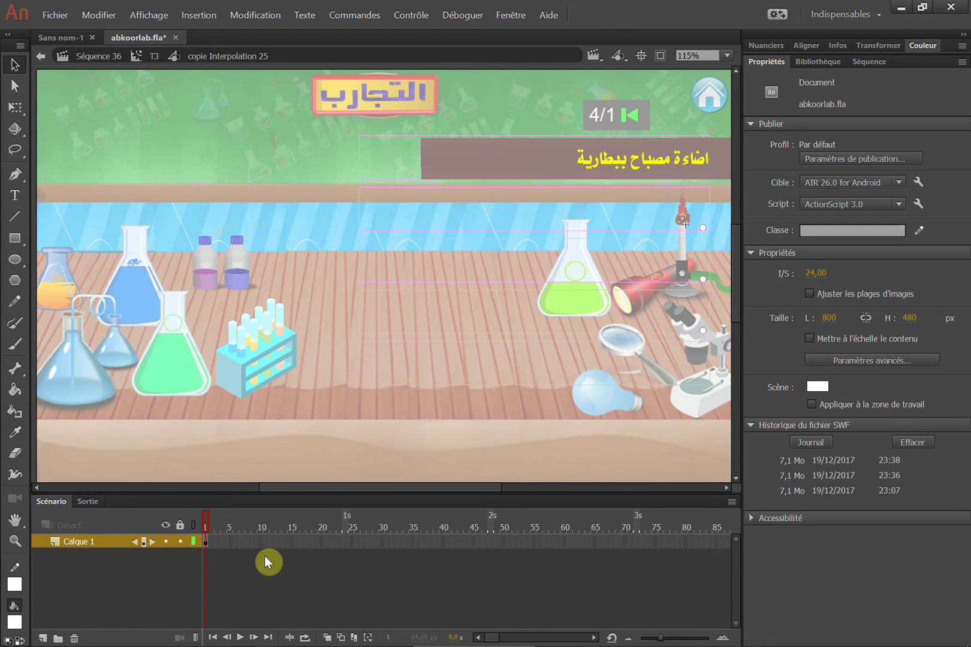
double_click(183, 351)
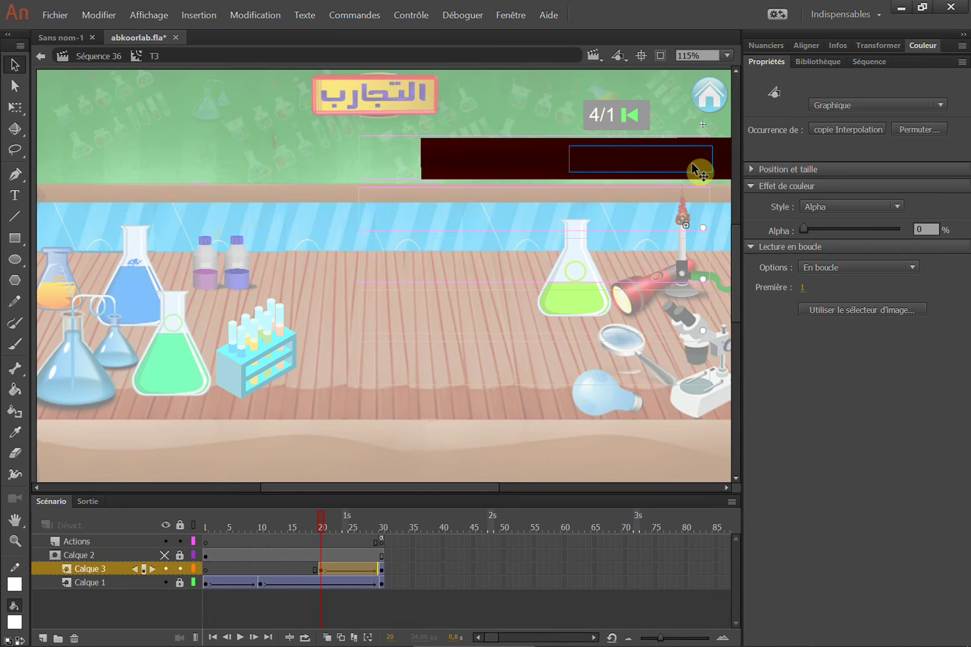
double_click(596, 157)
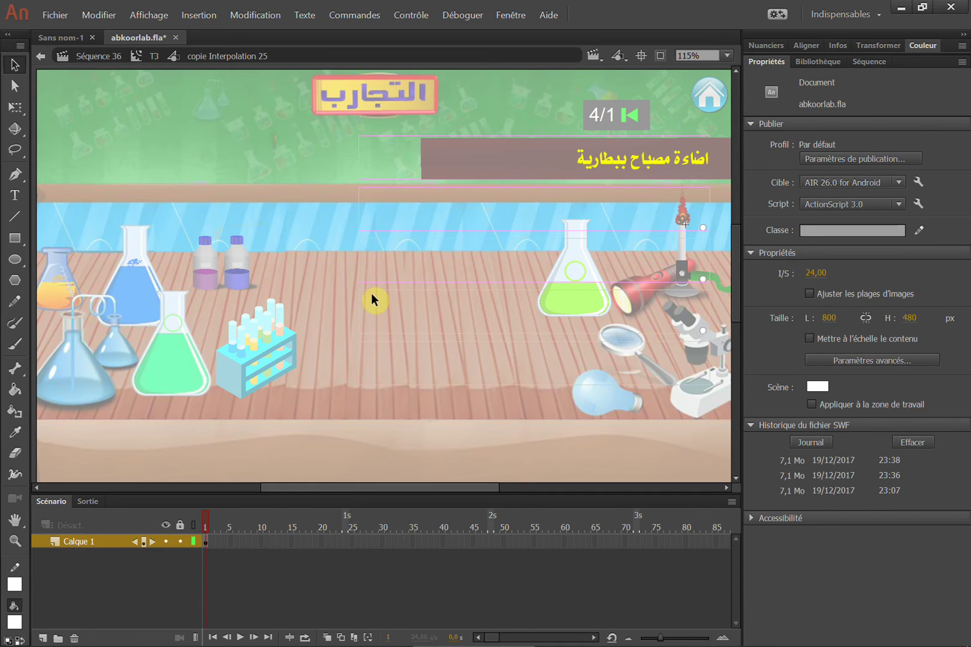
Check the text graphic's alpha on frame 20 of Calque 3 and scrub through its fade-in to frame 30
drag(322, 519, 397, 522)
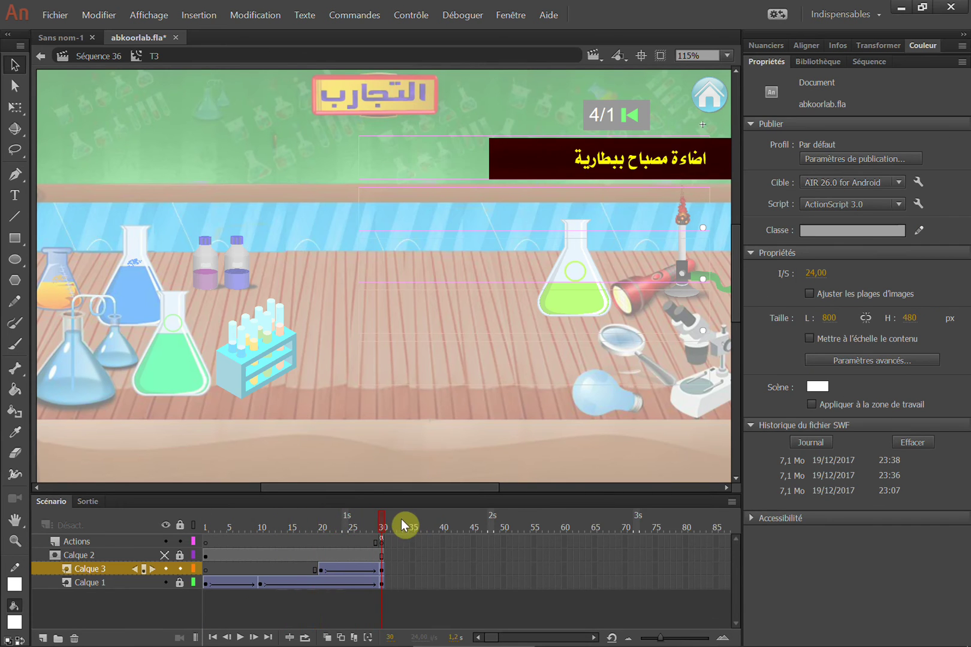
click(321, 575)
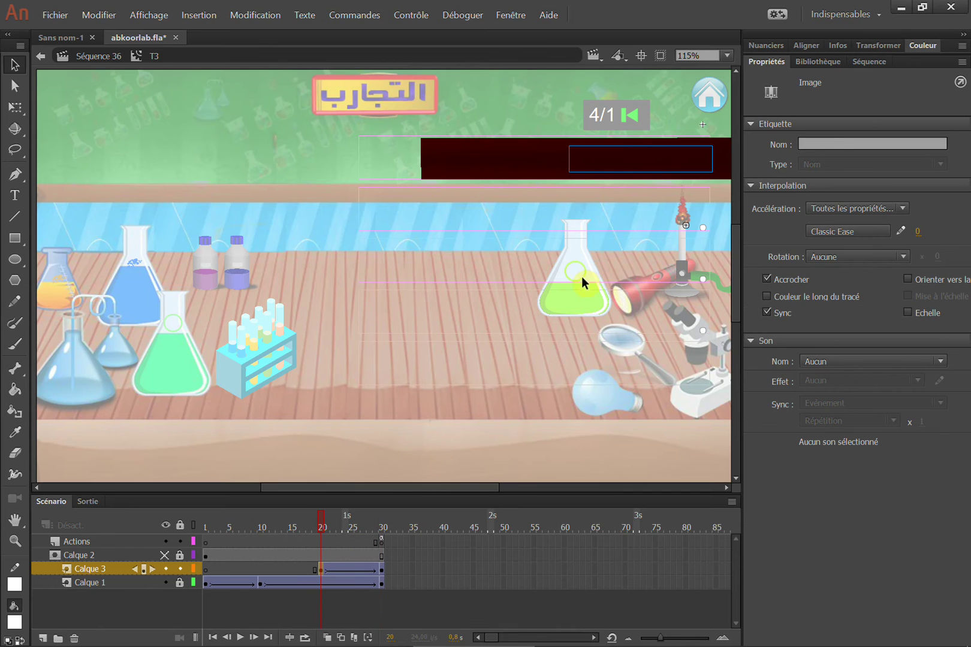
click(618, 211)
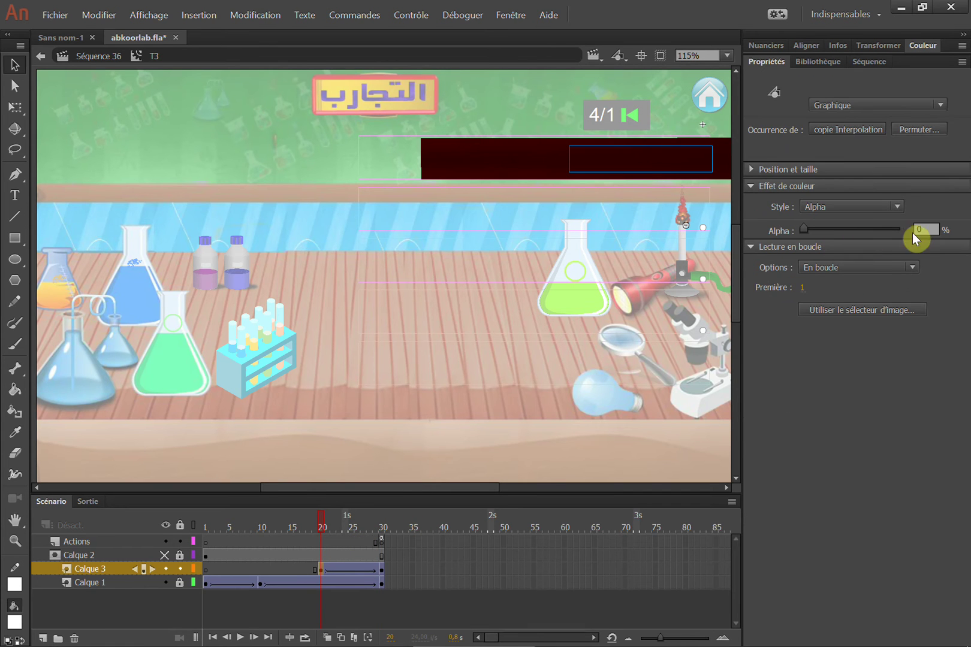
click(320, 519)
drag(335, 516, 403, 510)
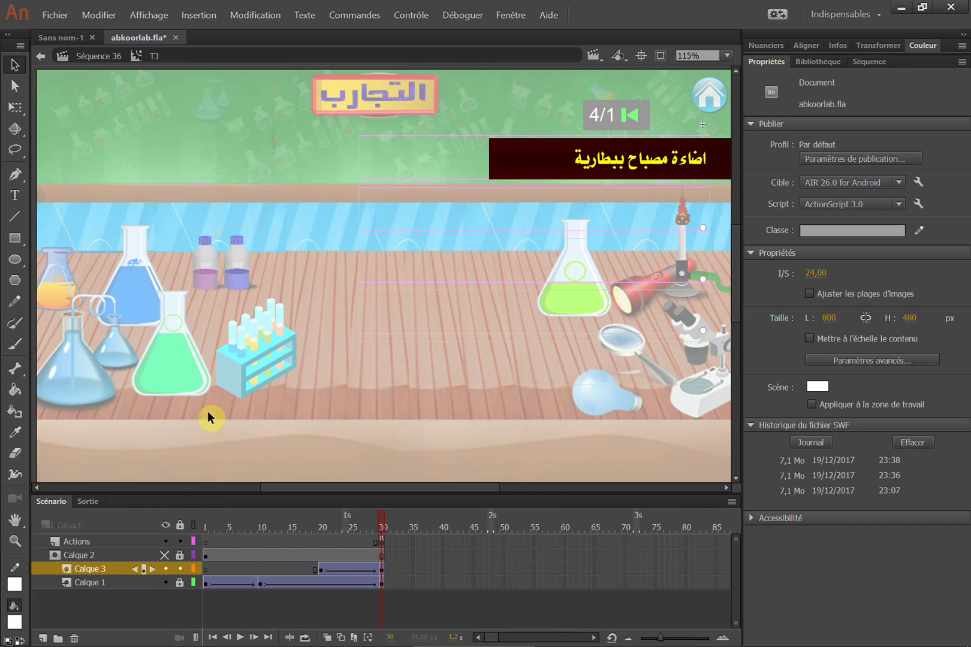
Go over the Calque 1 tween from frame 1, show the Calque 2 mask layer again and select Calque 3's frame 20 keyframe
click(206, 585)
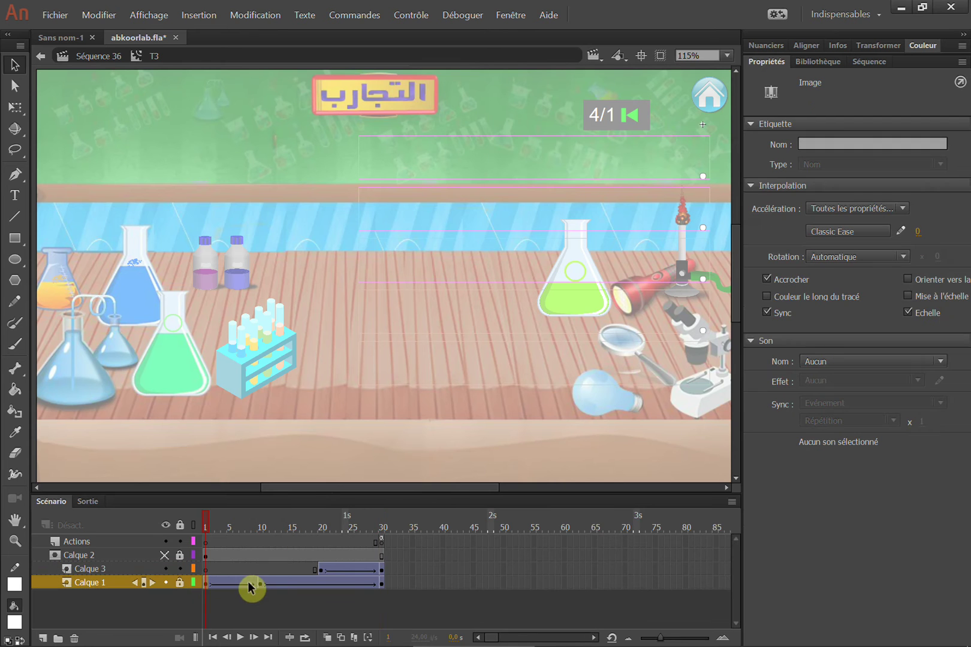
mouse_move(206, 521)
mouse_down()
mouse_move(254, 518)
mouse_move(203, 521)
mouse_up()
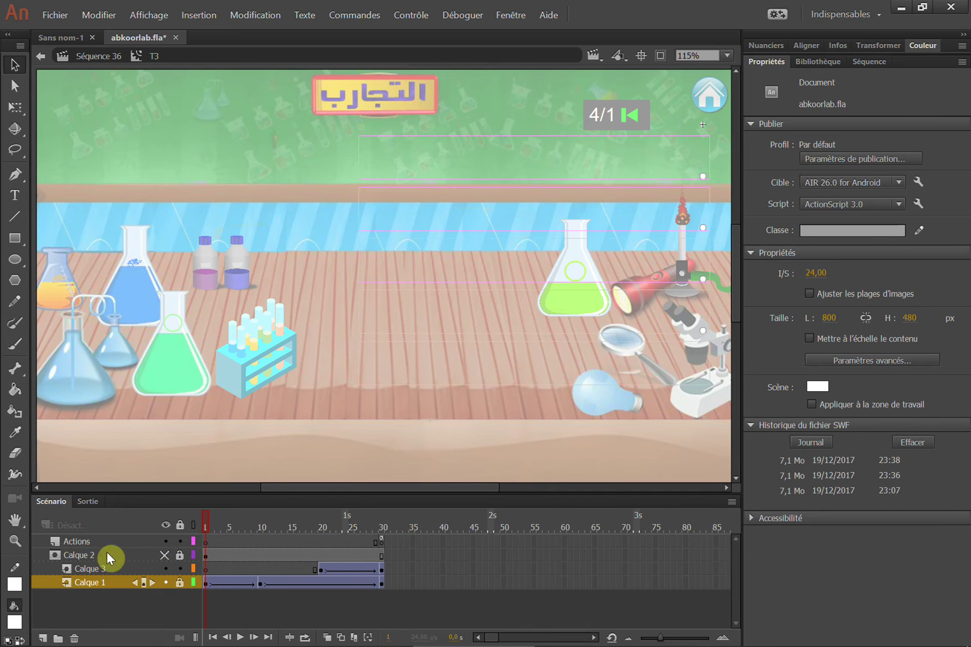
click(188, 555)
click(319, 570)
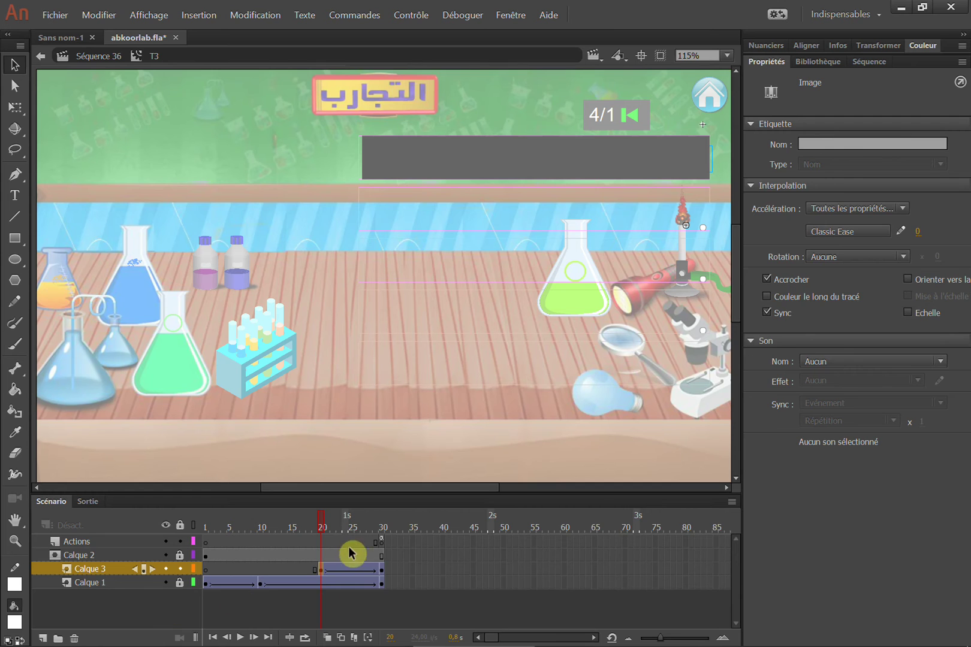
Review the Actions keyframe on frame 30, move back to frame 1 and leave the T3 clip for Séquence 36
click(381, 542)
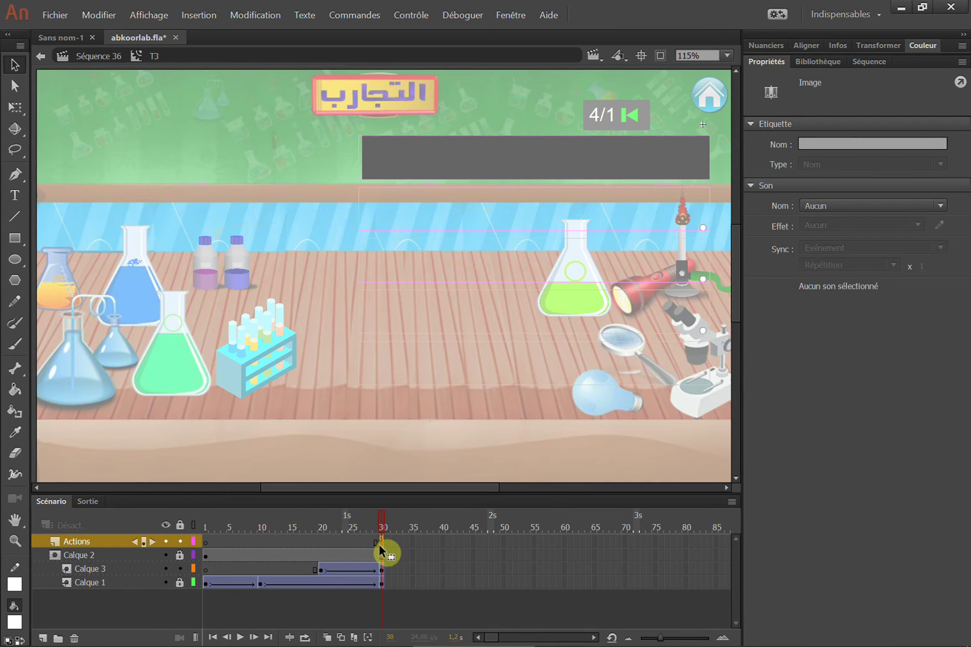
drag(380, 547, 379, 546)
click(84, 519)
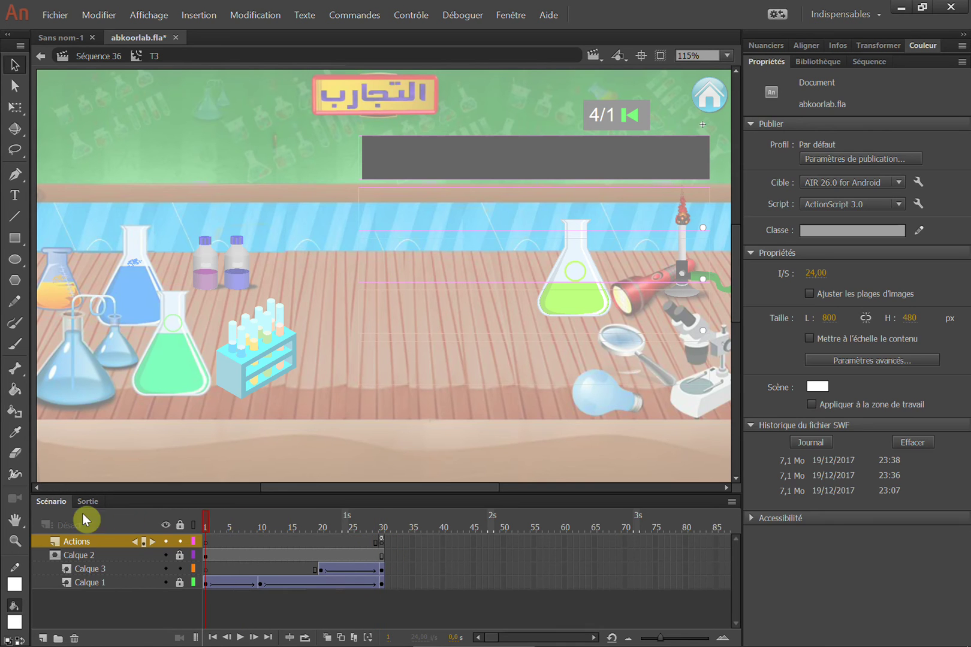
double_click(231, 276)
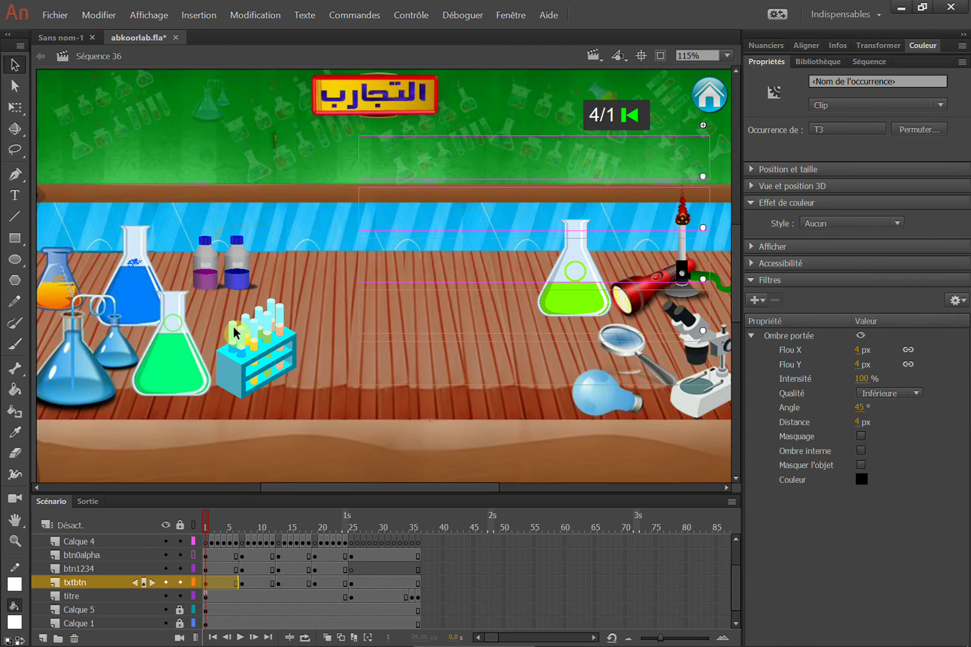
Test Séquence 36 twice to watch all the text clips animate, close each test and show the timeline again
key(ctrl+Return)
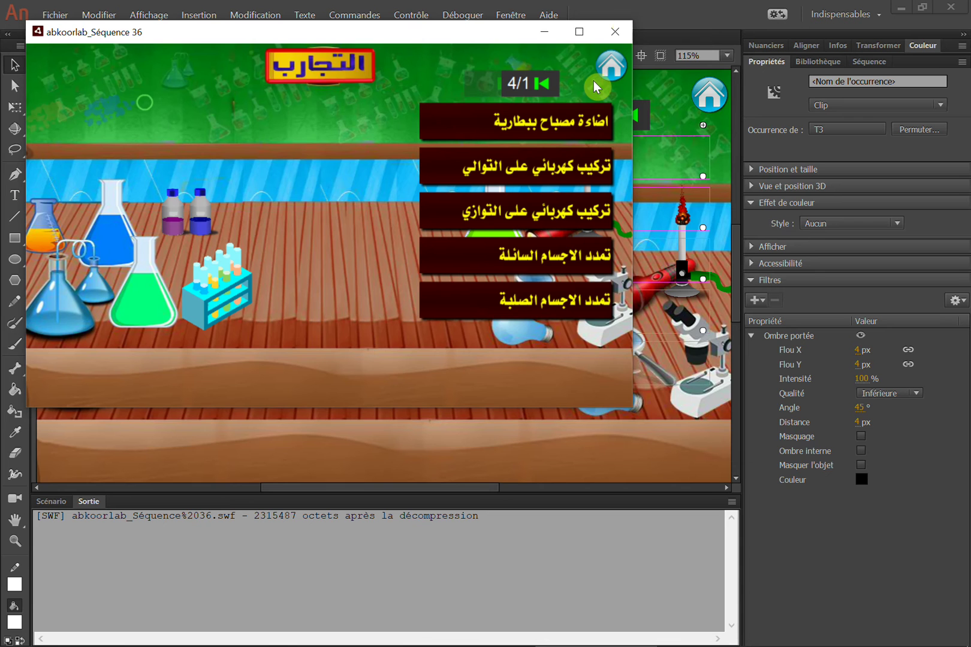
click(617, 30)
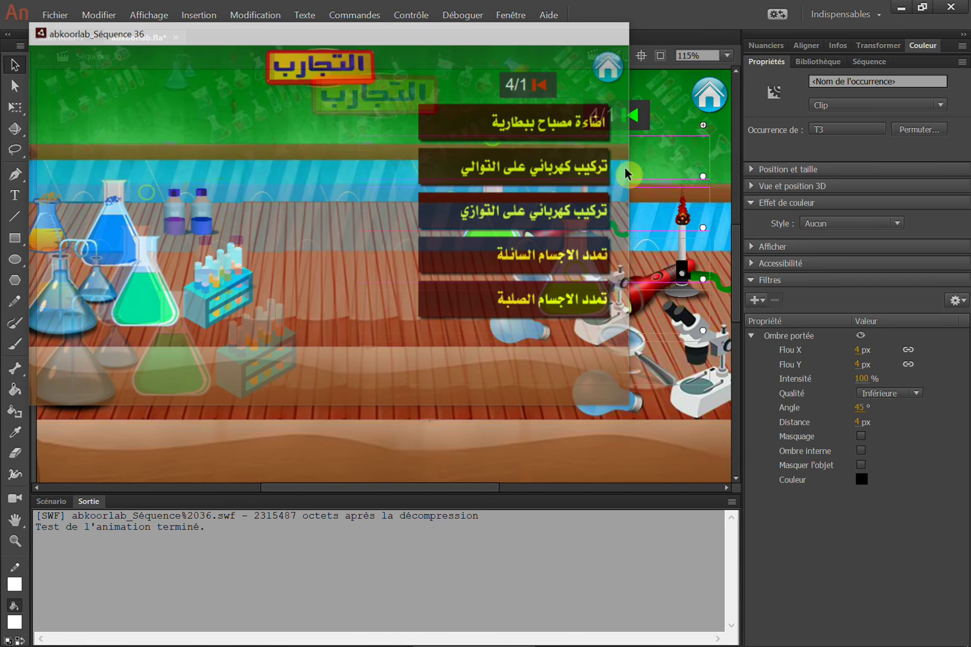
key(ctrl+Return)
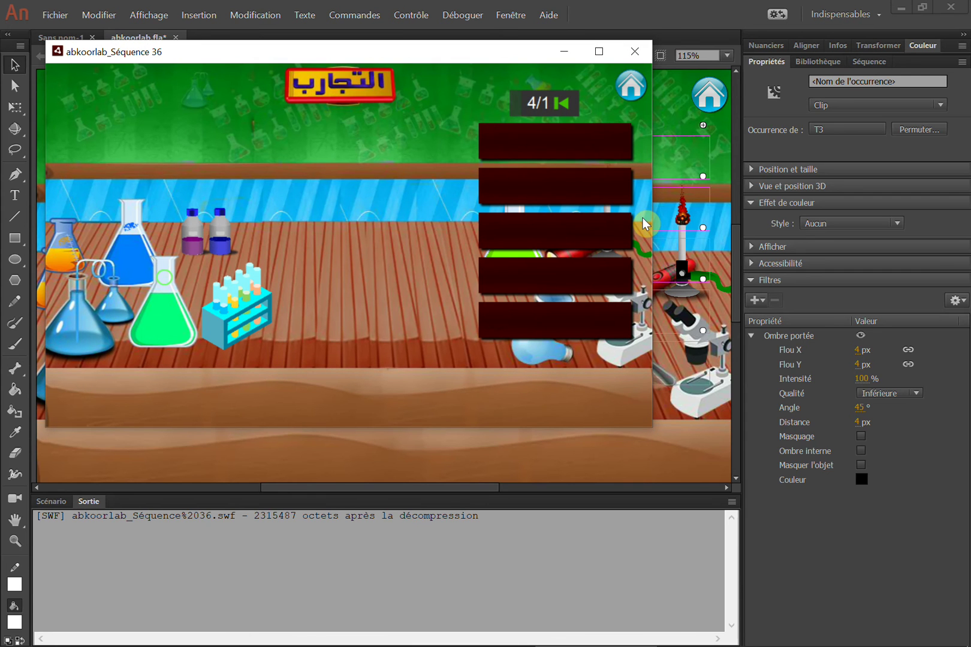
click(638, 52)
click(52, 502)
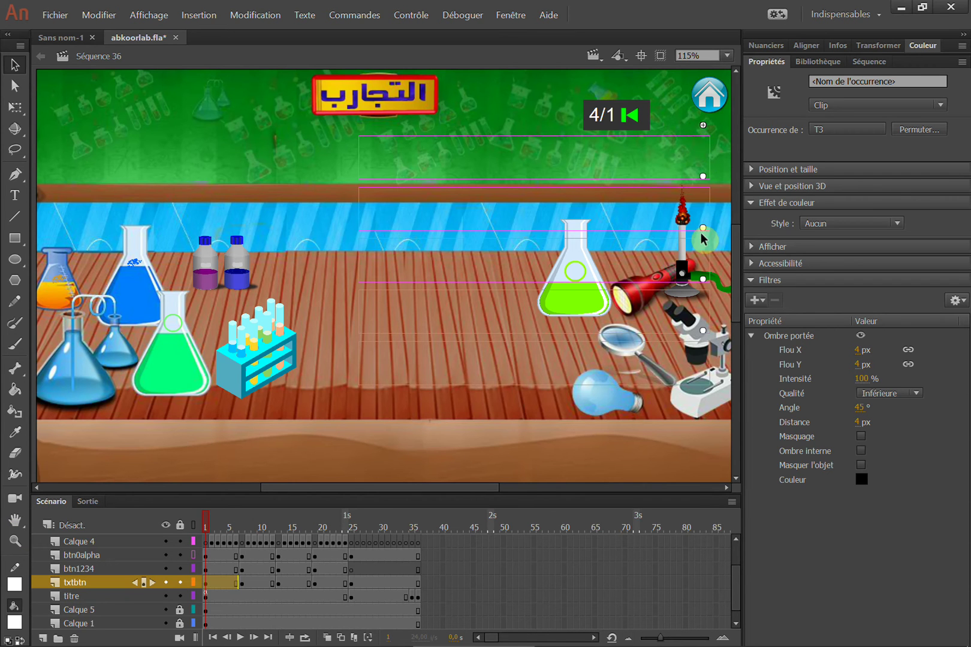
Reopen the T3 clip from the stage, scrub its timeline around frame 20 and return to Séquence 36
drag(721, 126, 650, 174)
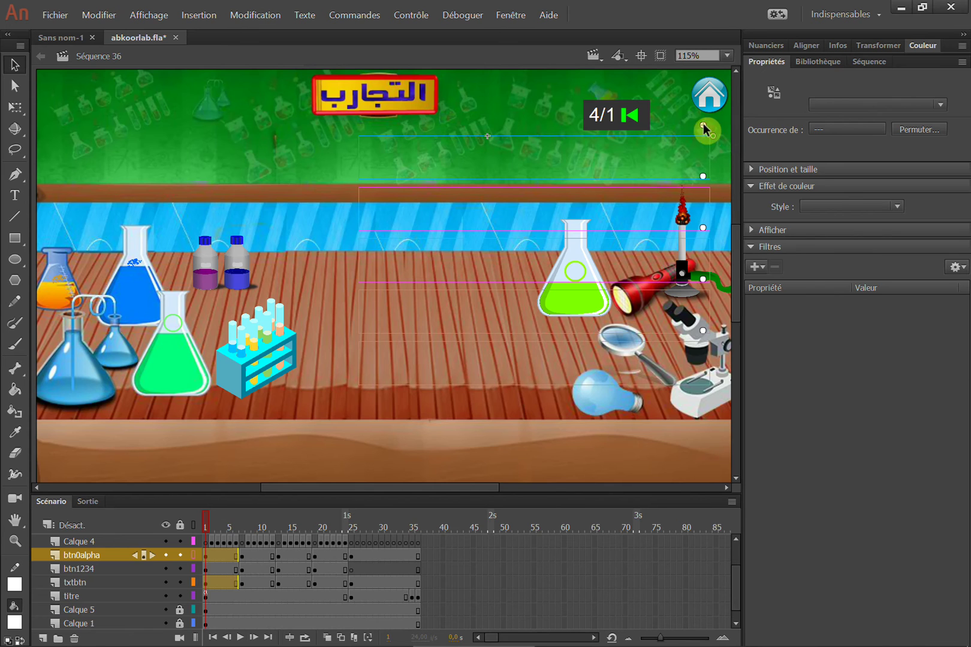
click(605, 209)
double_click(605, 209)
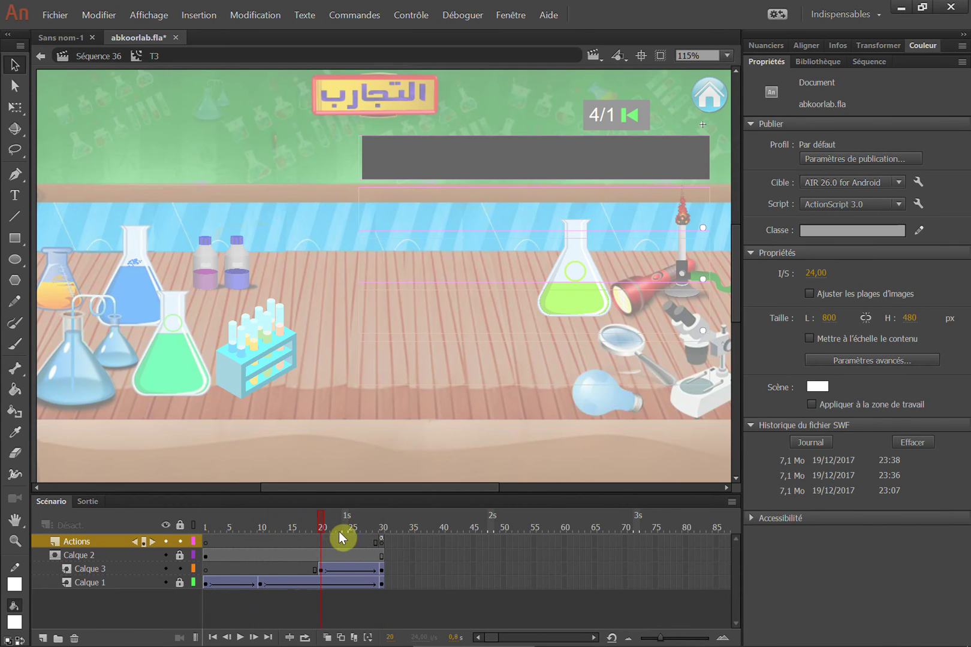
drag(354, 534, 342, 548)
double_click(200, 256)
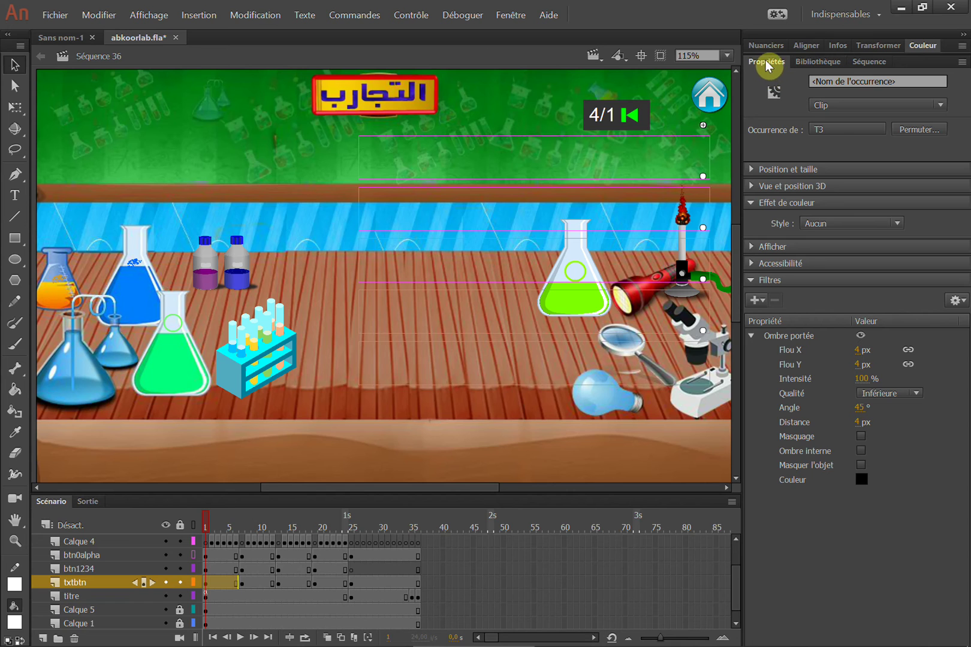
Enter the T3 clip again and recheck how the Calque 3 text tween runs from frame 20
double_click(704, 129)
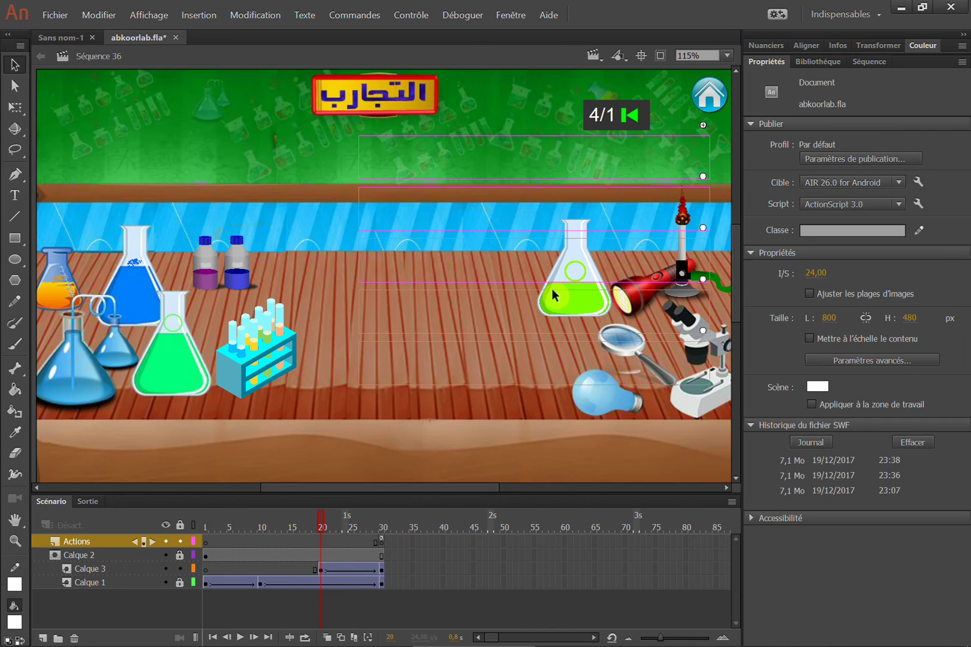
click(325, 571)
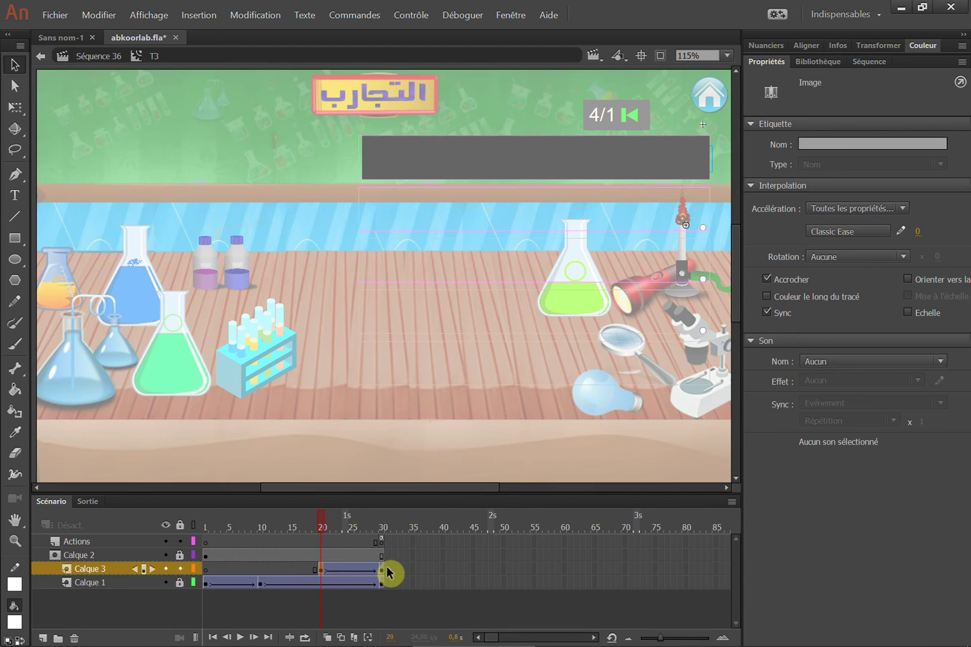
drag(323, 523, 349, 523)
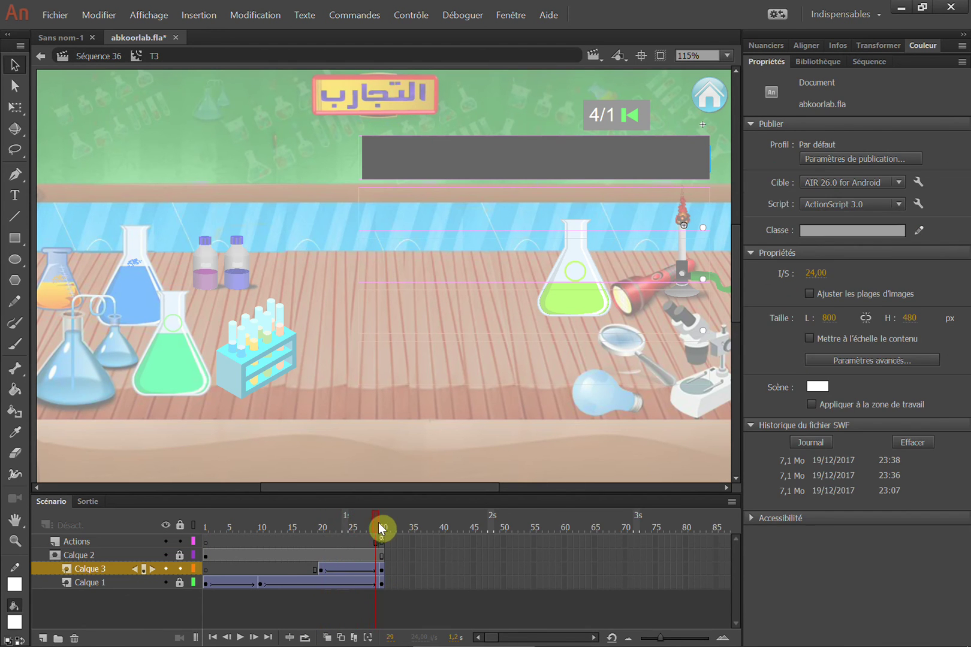
click(322, 571)
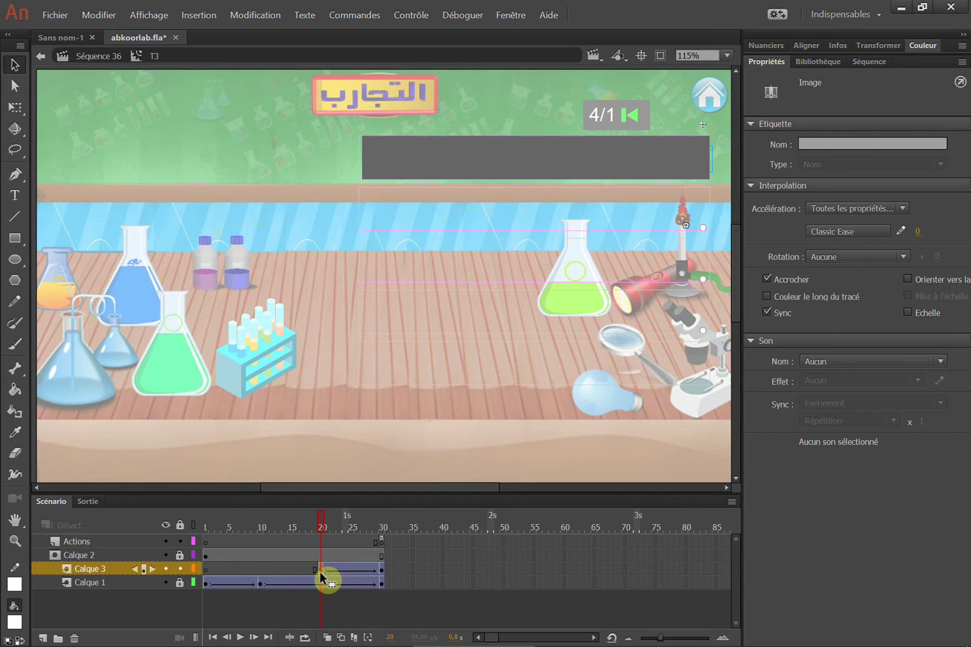
Hide Calque 2 and Calque 1 inside the T3 clip and select the transparent text graphic on frame 20
click(709, 159)
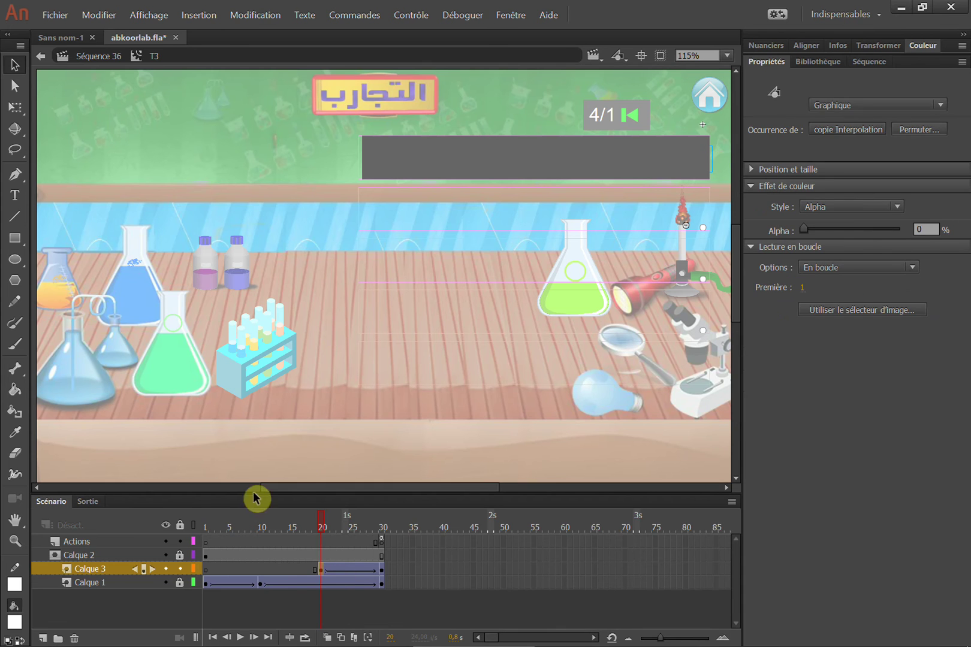
click(163, 580)
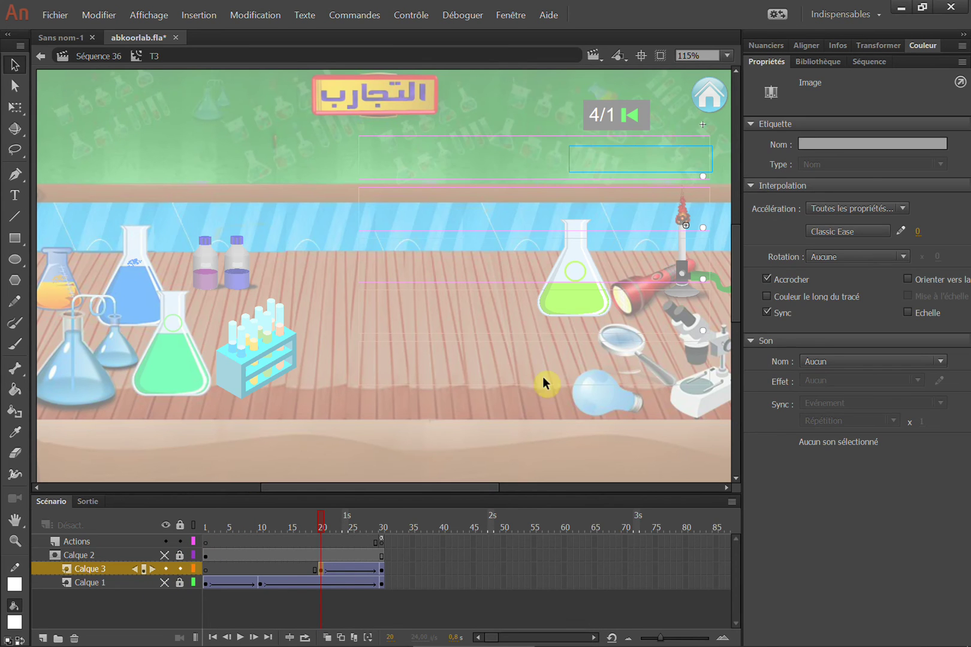
click(654, 177)
Open the text graphic of Calque 3 to look at its Arabic text, and return to the T3 clip
double_click(651, 174)
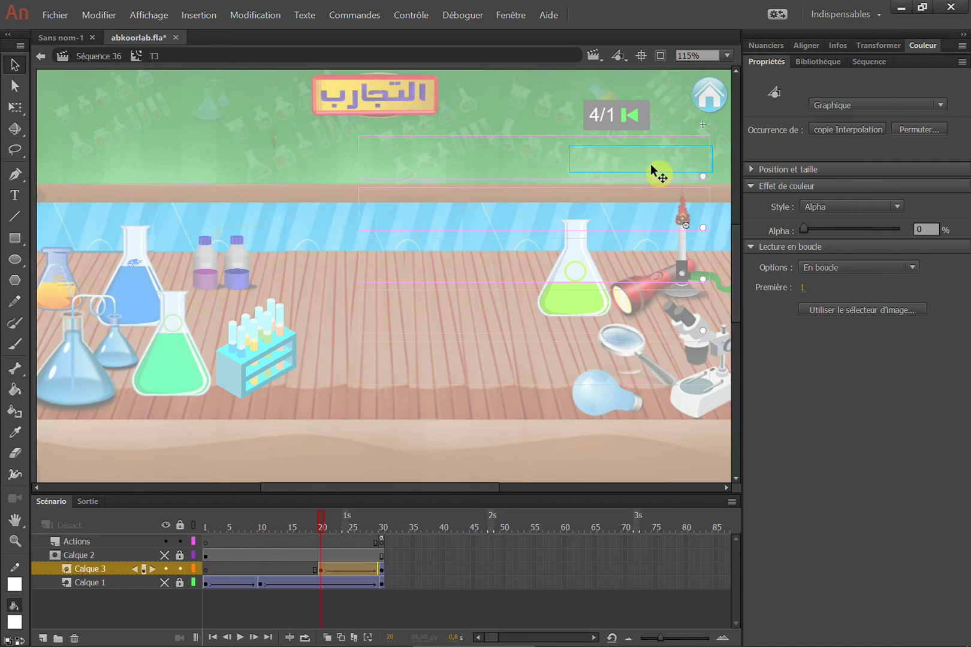
click(250, 537)
click(596, 169)
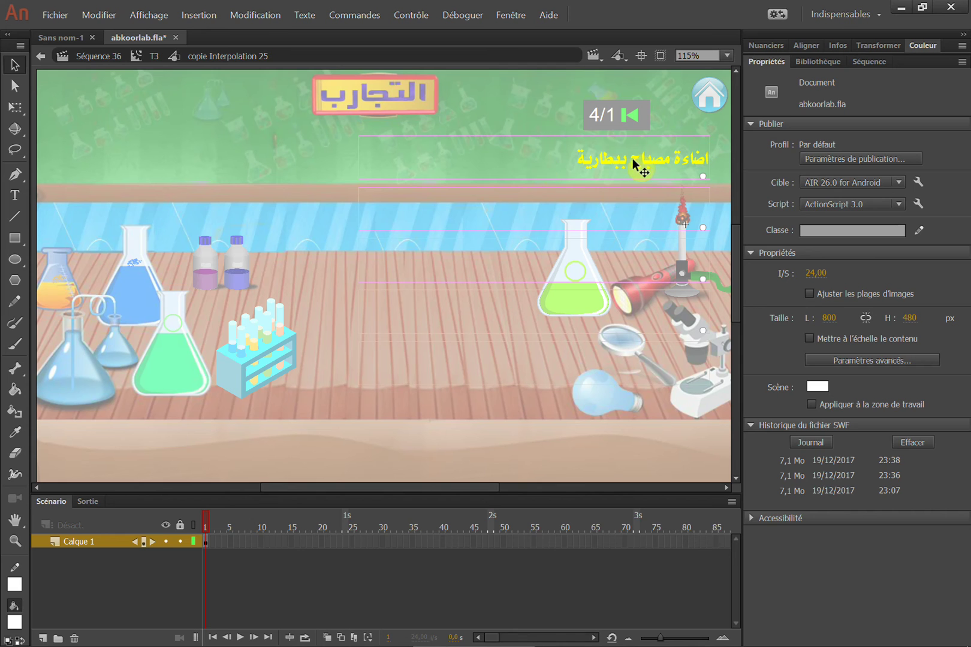
double_click(256, 245)
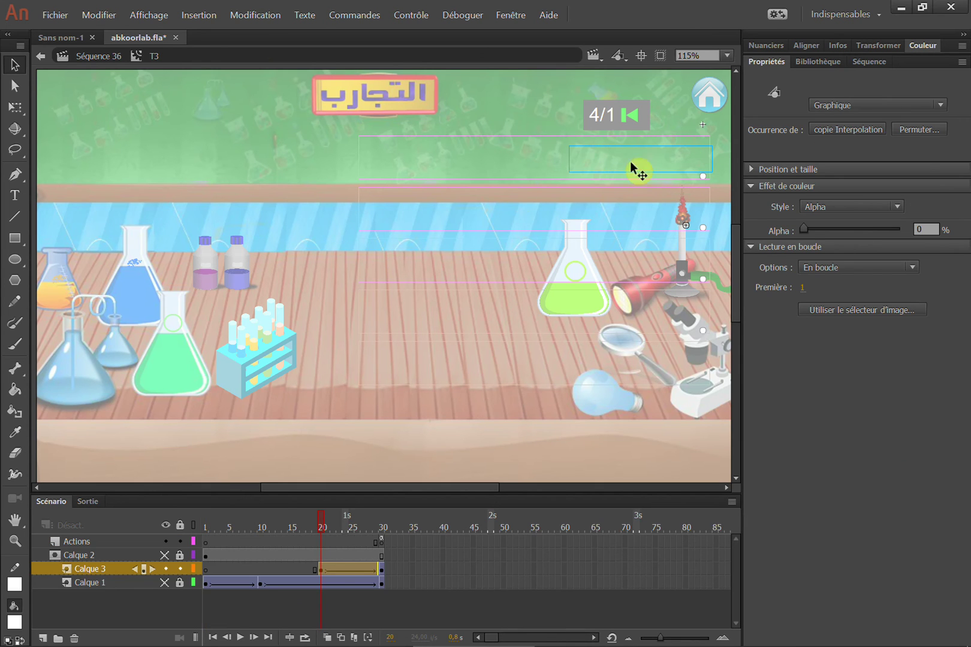
Compare the Calque 3 keyframes on frames 30 and 20 and leave the T3 clip for Séquence 36
drag(321, 571, 376, 571)
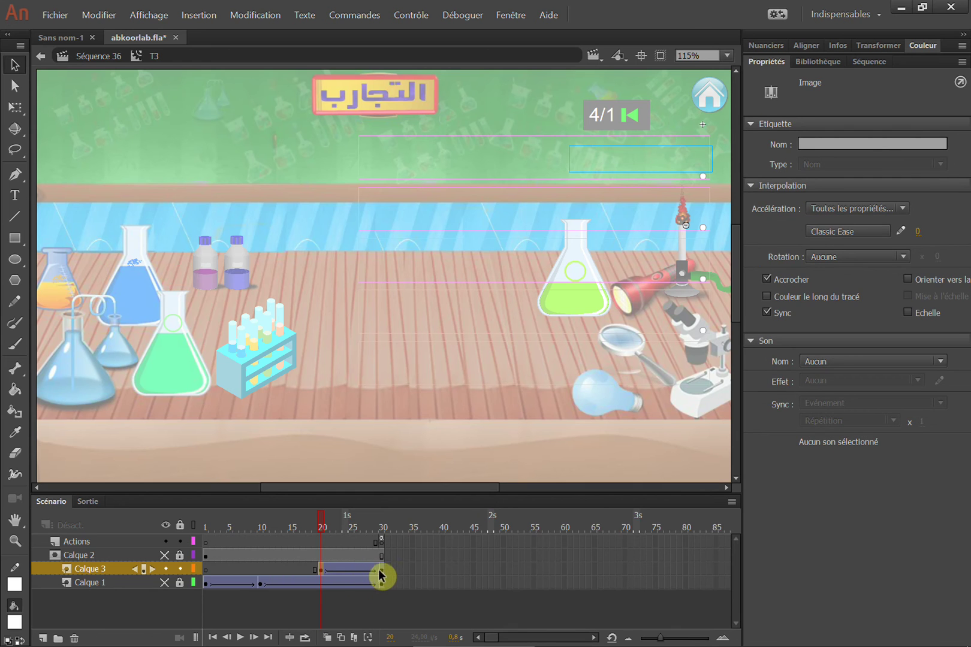
click(385, 574)
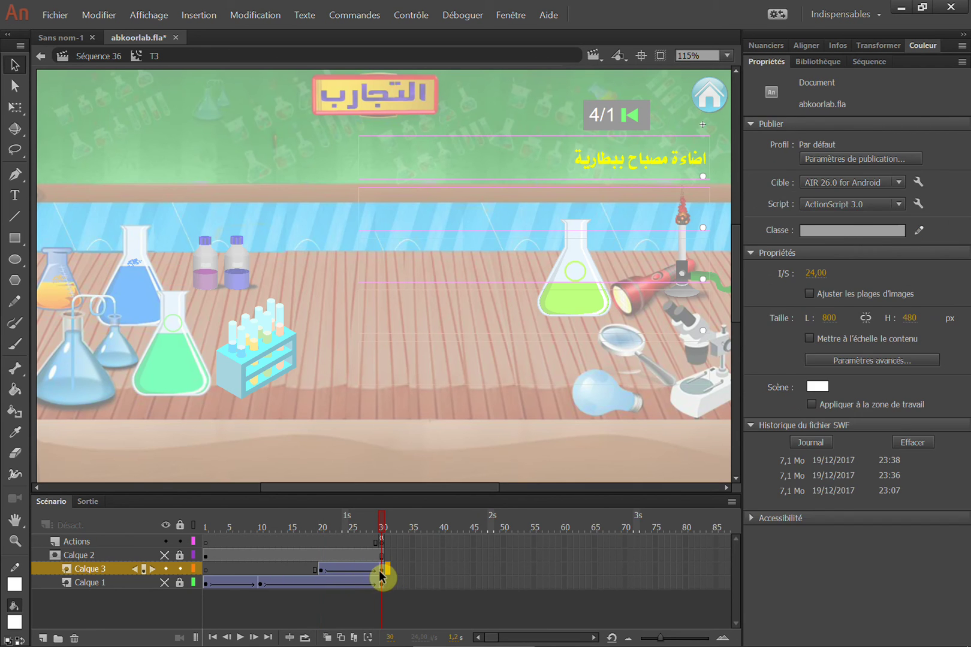
click(322, 570)
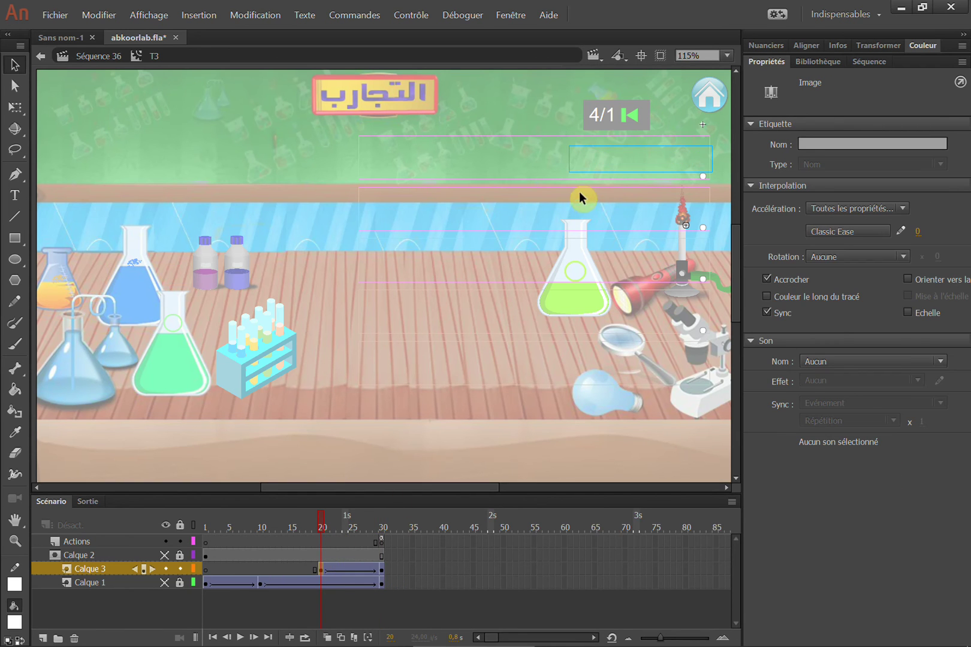
double_click(624, 174)
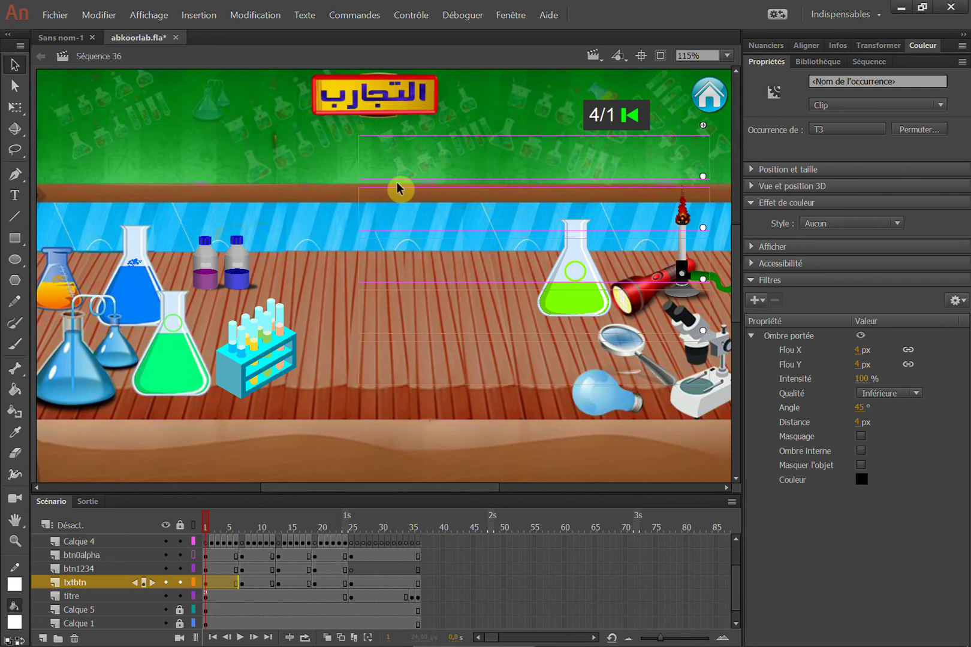
Reopen the first text clip on the stage, return to Séquence 36 and deselect the clip
double_click(703, 128)
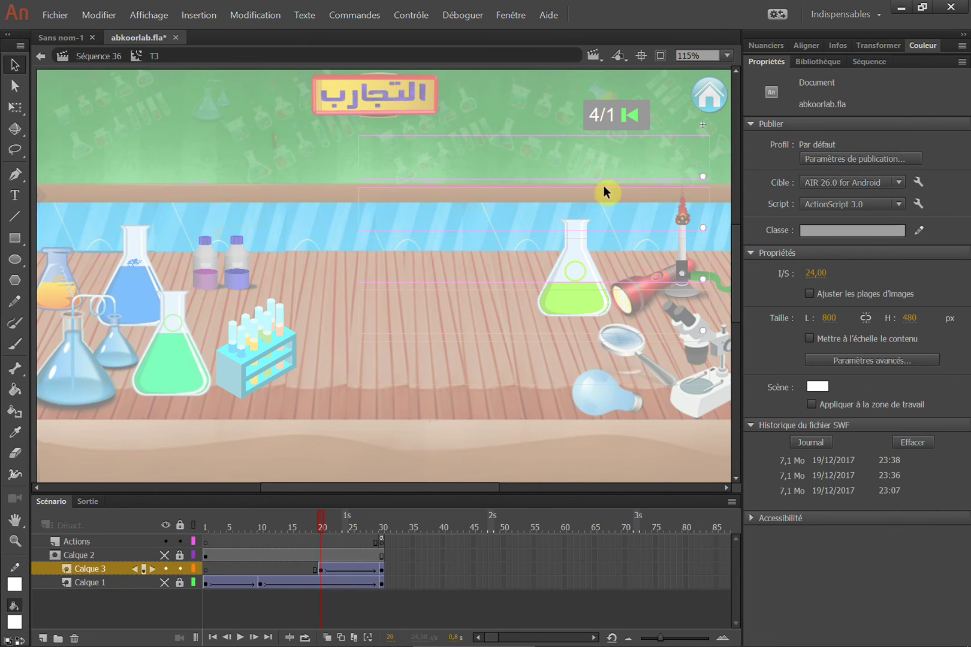
double_click(232, 172)
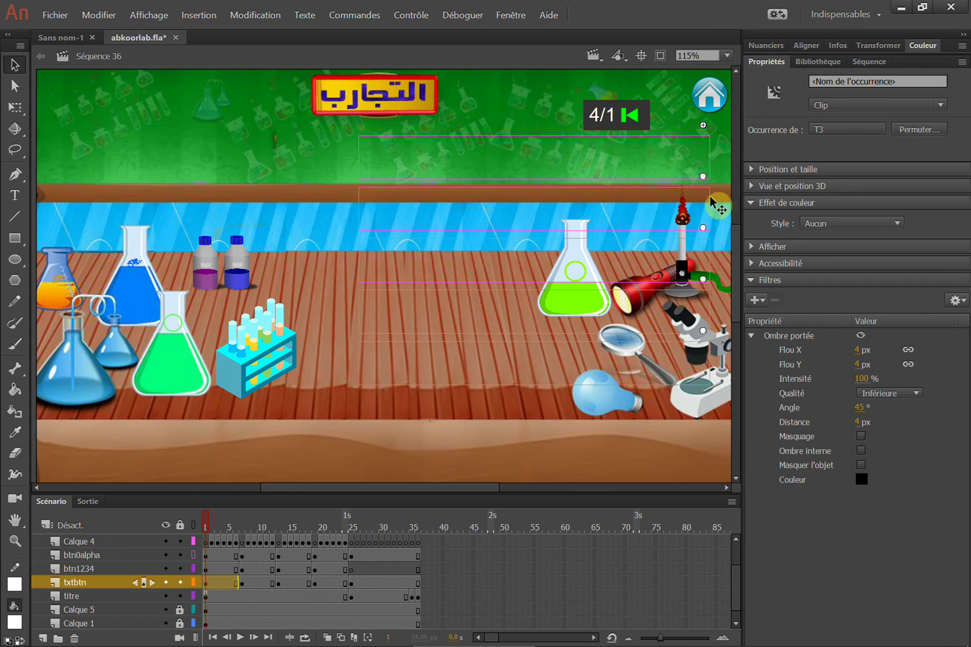
click(692, 262)
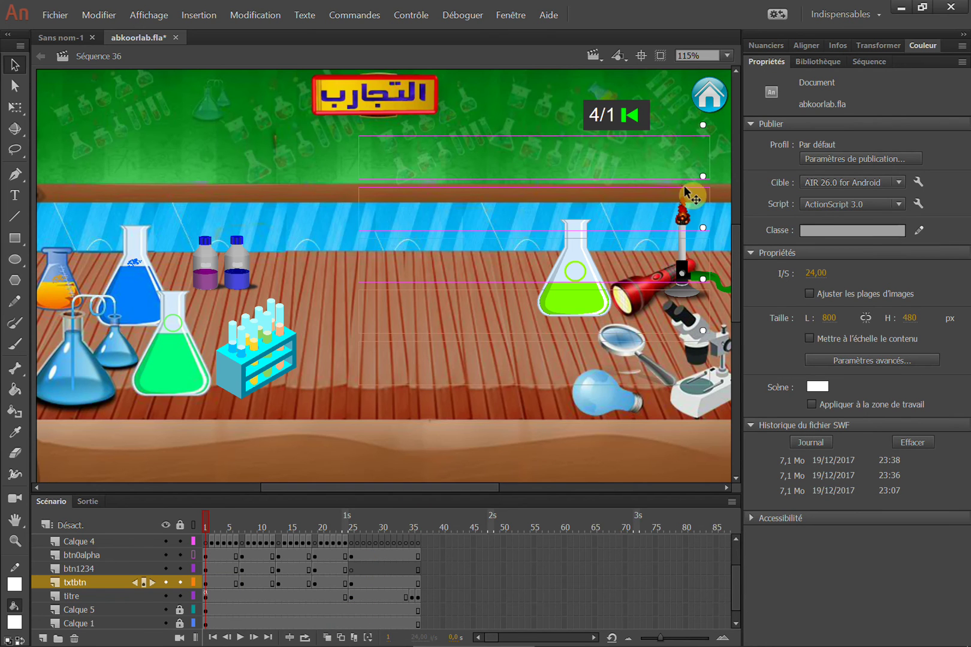
Step through Calque 4 on frames 7, 13 and 19 to view the menu pages, and go back to frame 1
click(242, 543)
click(254, 543)
click(278, 543)
click(316, 544)
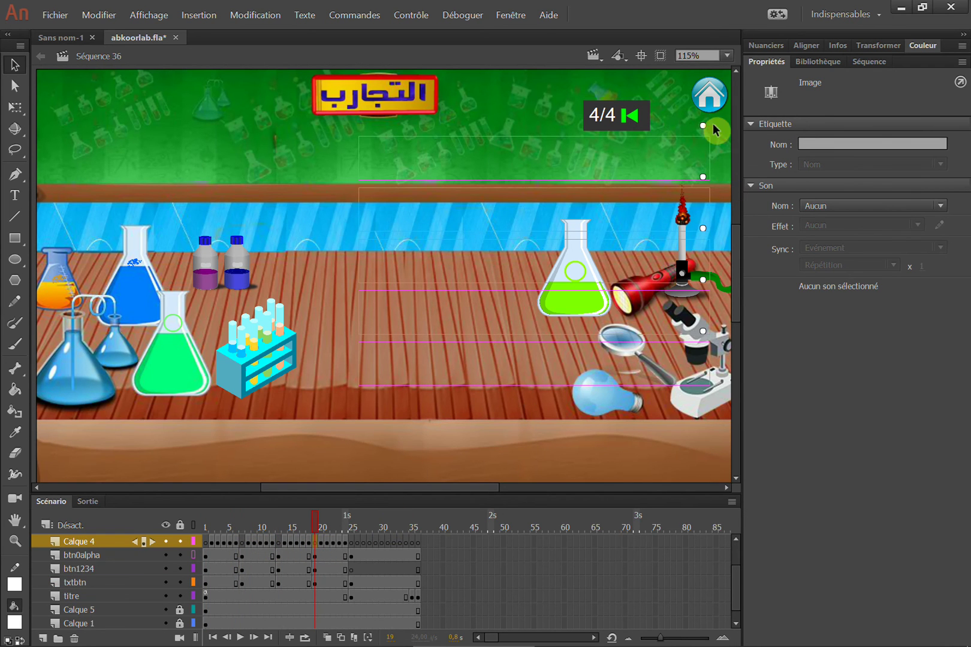
click(205, 543)
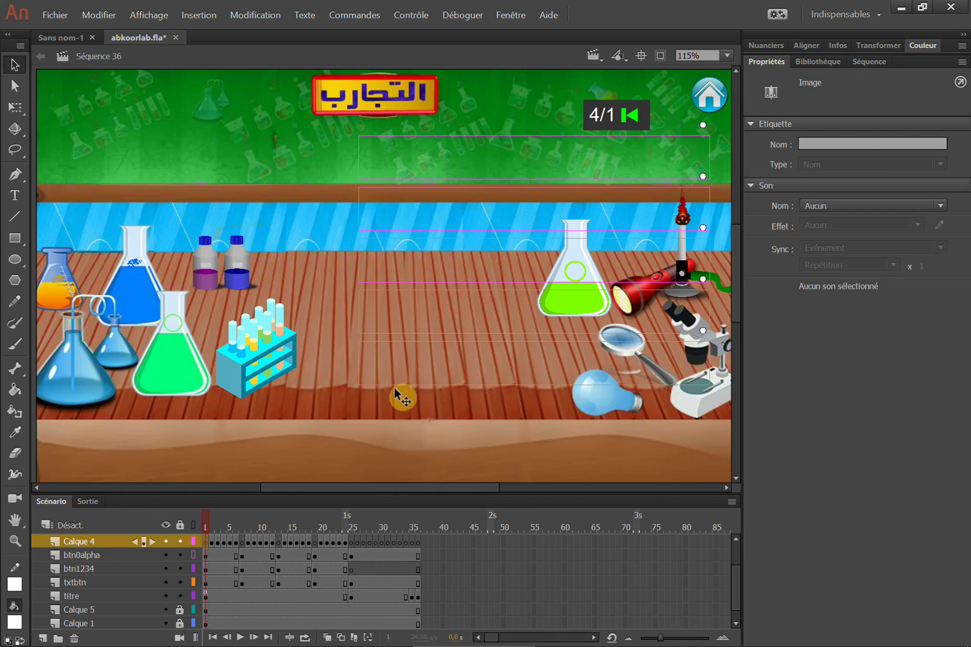
Go to frame 7, open its first text clip to scrub the timeline, return to Séquence 36 and deselect the clip
click(242, 546)
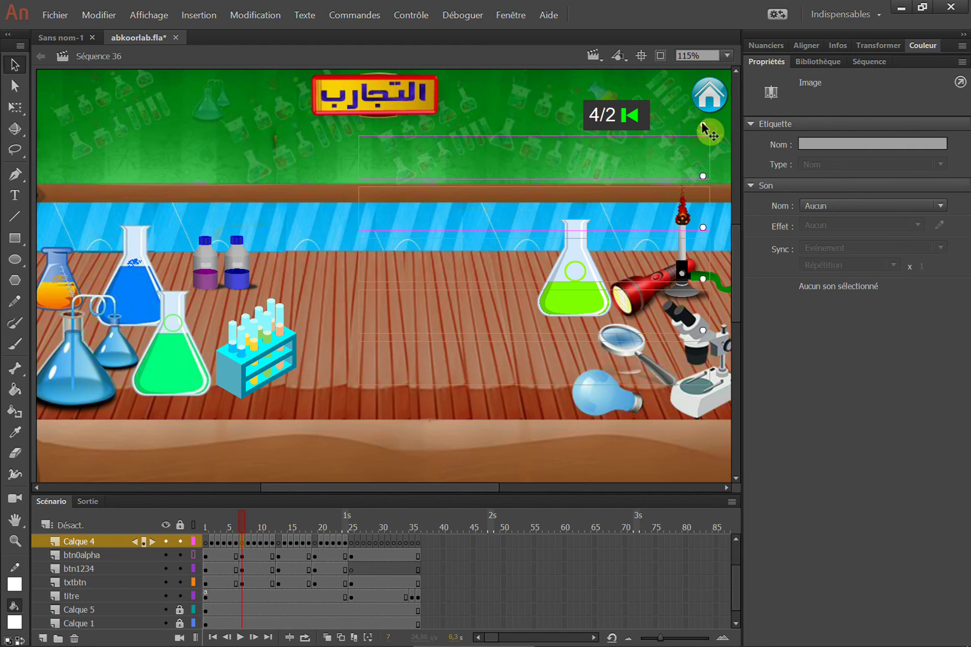
double_click(702, 141)
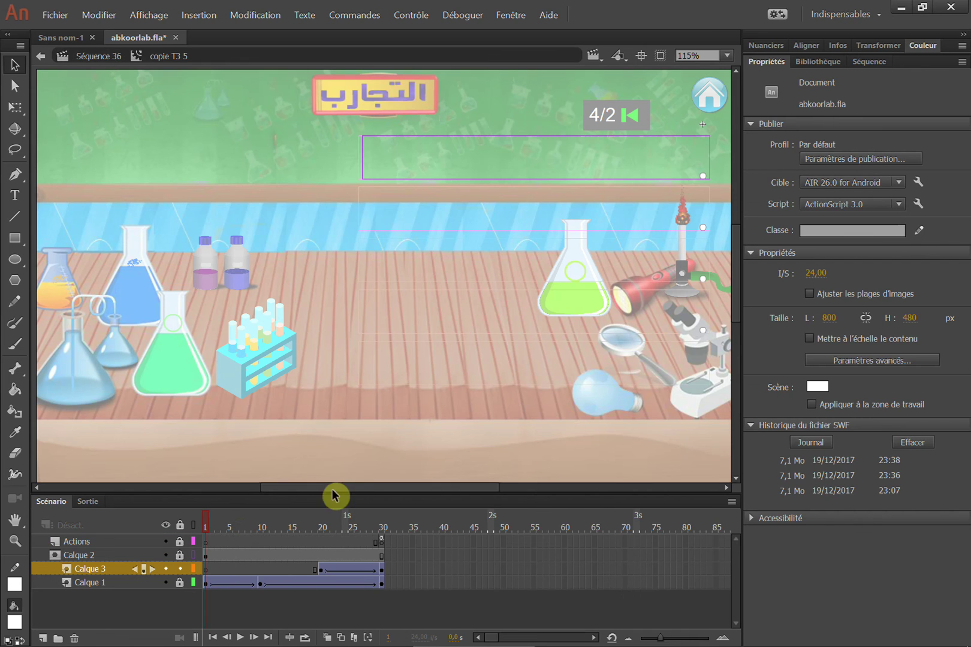
drag(359, 528, 247, 517)
double_click(620, 173)
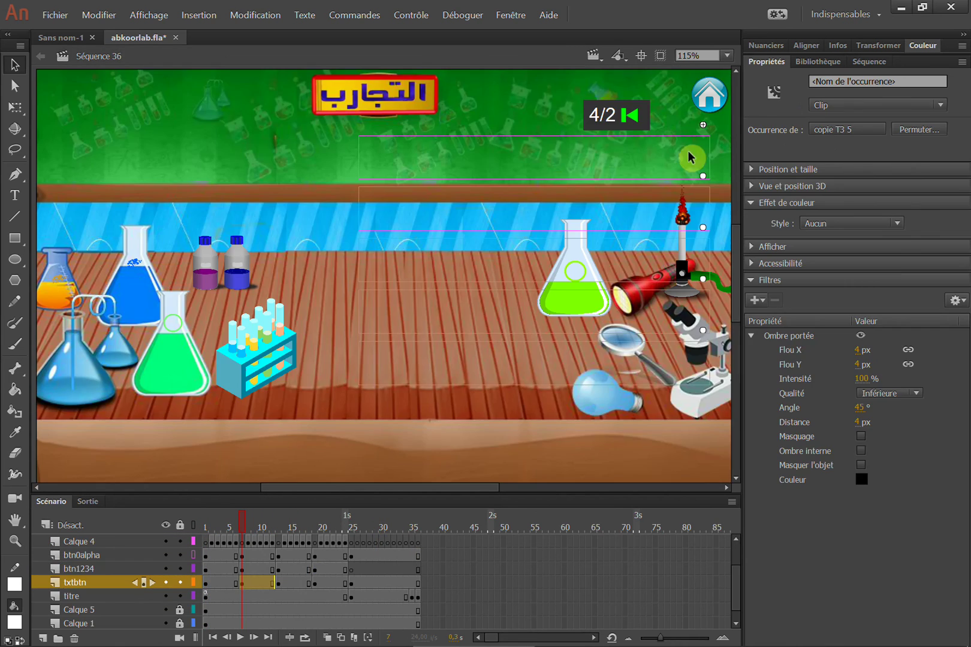
click(720, 133)
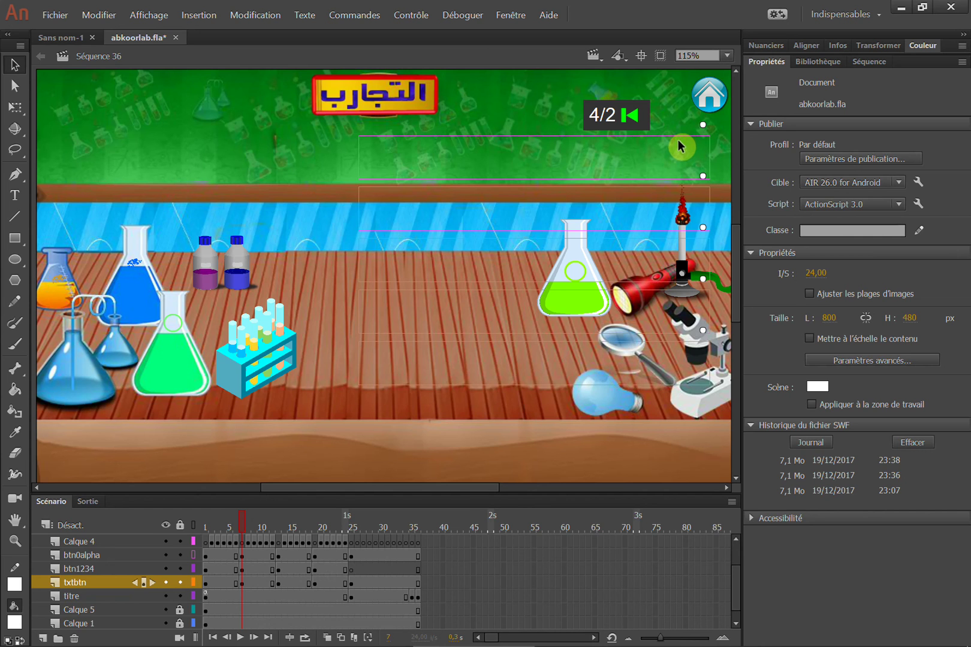
Test Séquence 36, open the first experiment of the list, close the test and show the timeline again
key(ctrl+Return)
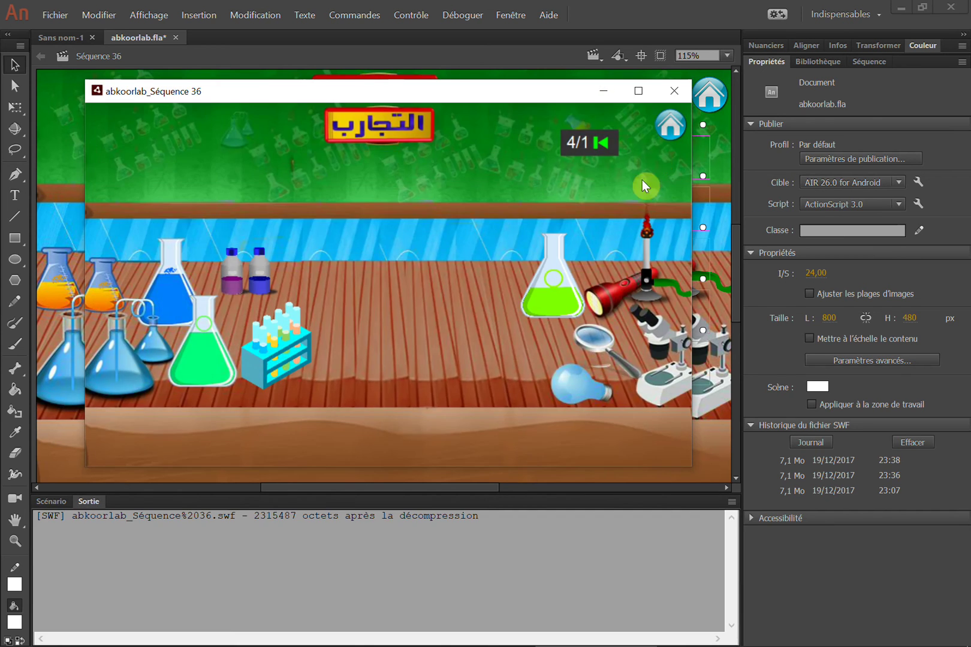
click(657, 162)
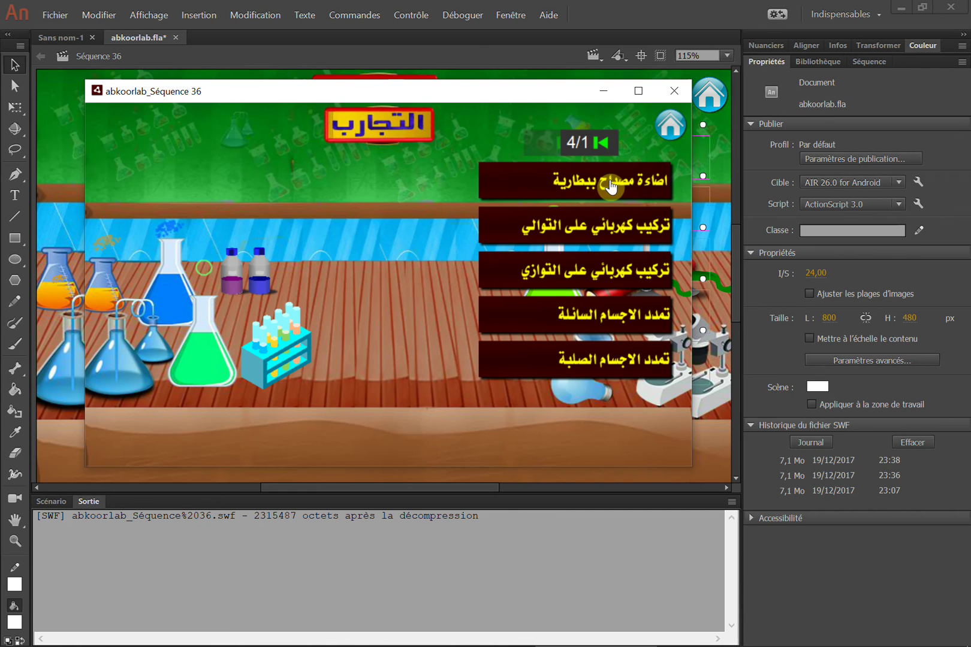
click(611, 187)
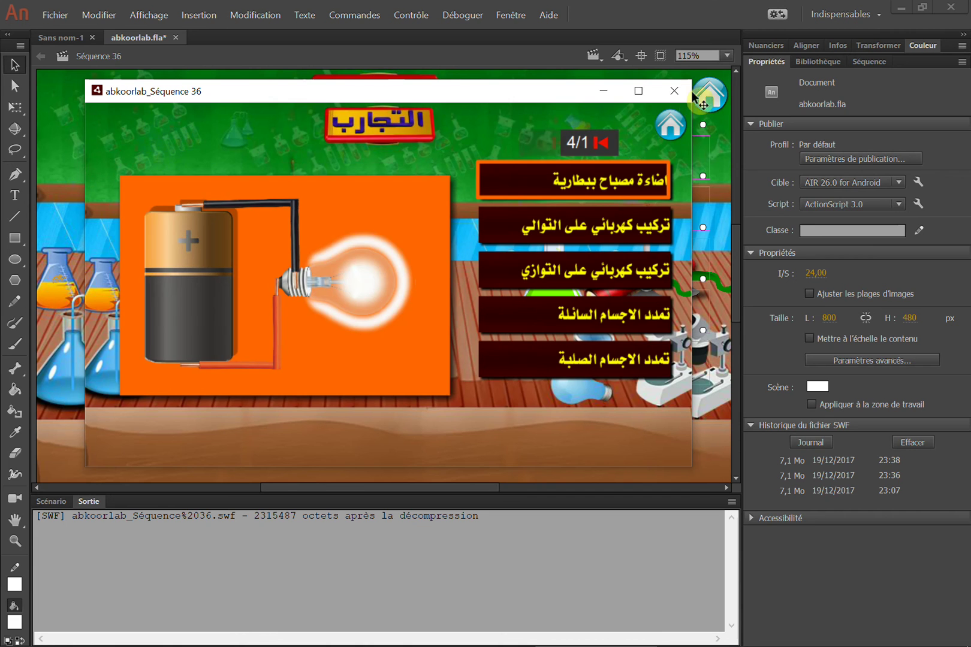
click(674, 90)
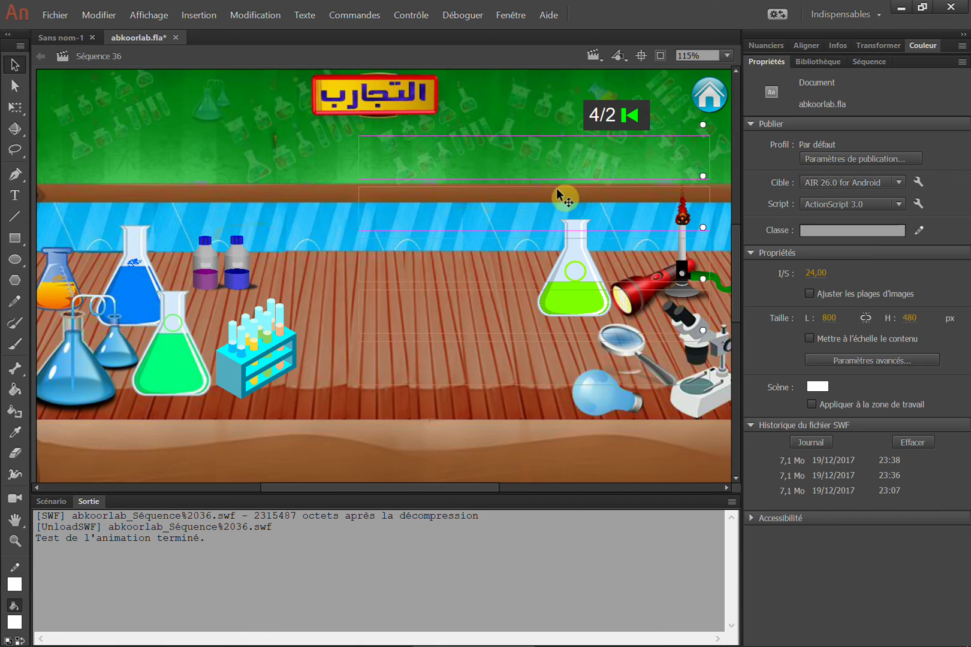
click(53, 501)
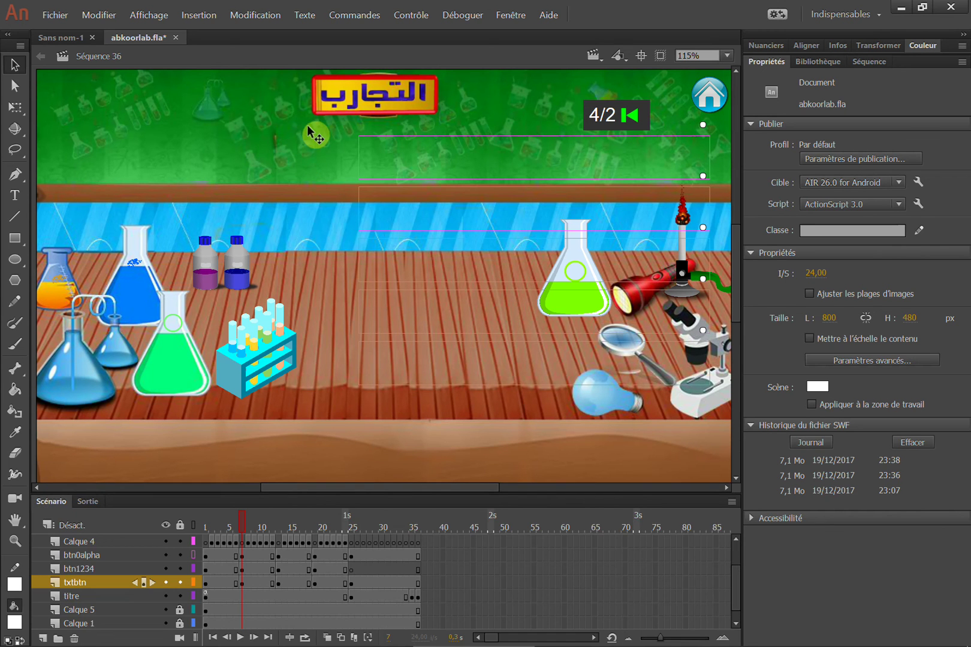
Try moving the title banner toward the page counter, undo the move and toggle the lock of the titre layer
drag(338, 129, 476, 162)
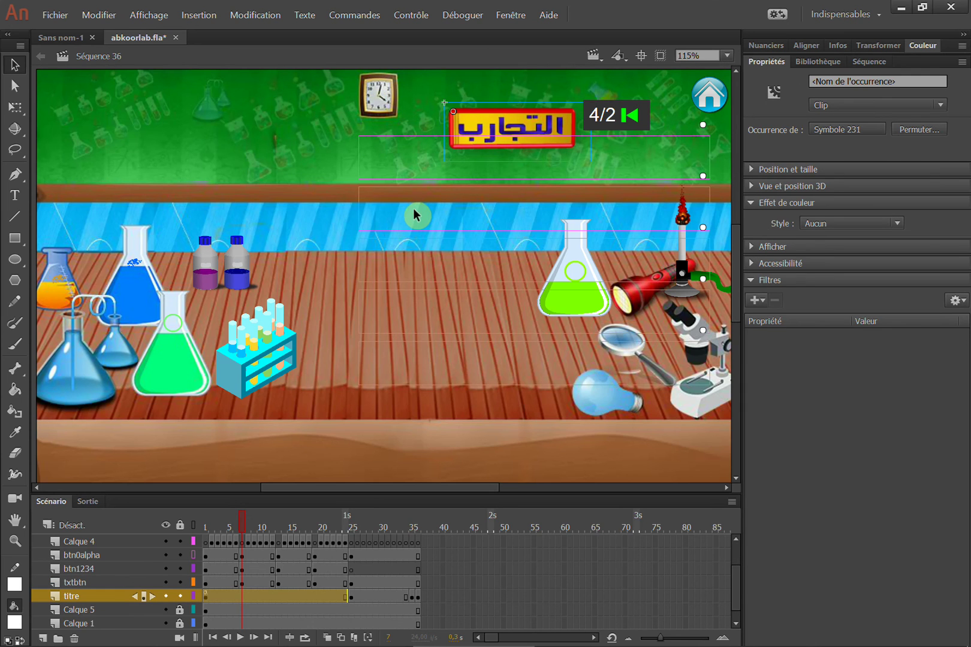
key(ctrl+z)
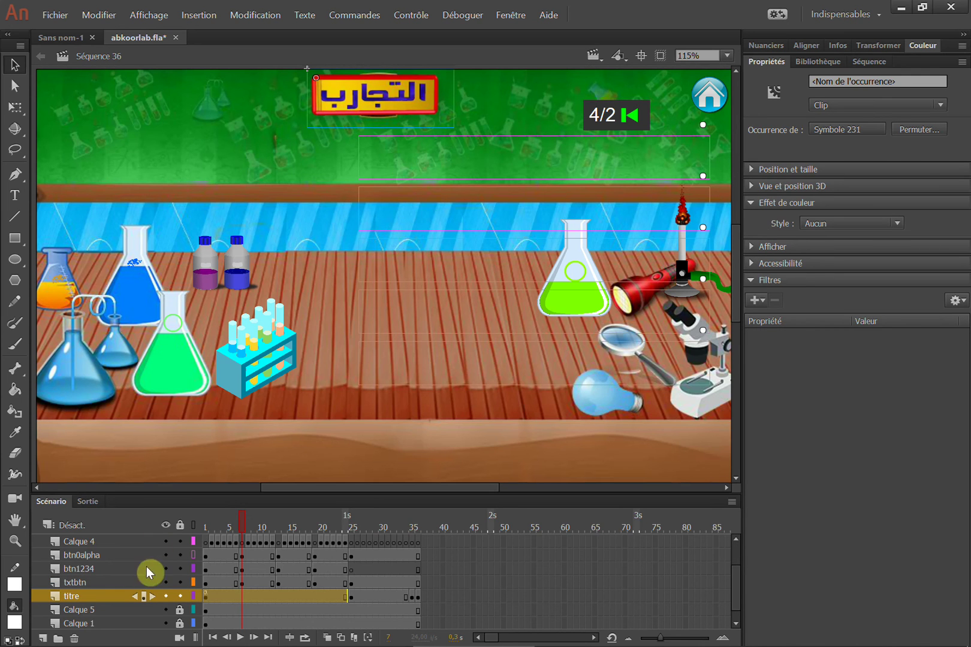
click(179, 597)
Select the transparent button over the first text and the home button to inspect their properties
click(595, 161)
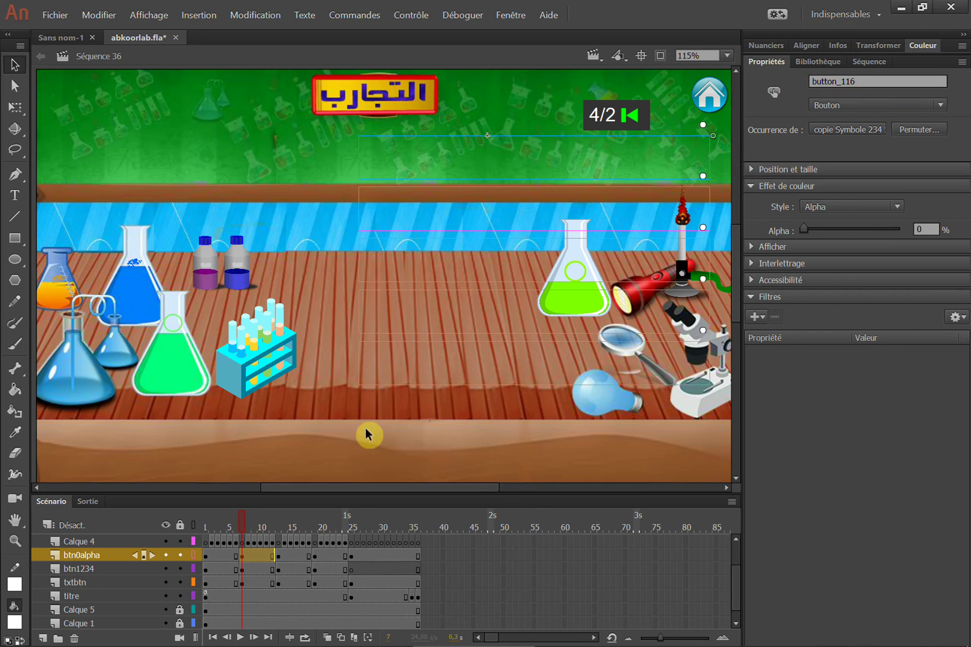
click(685, 115)
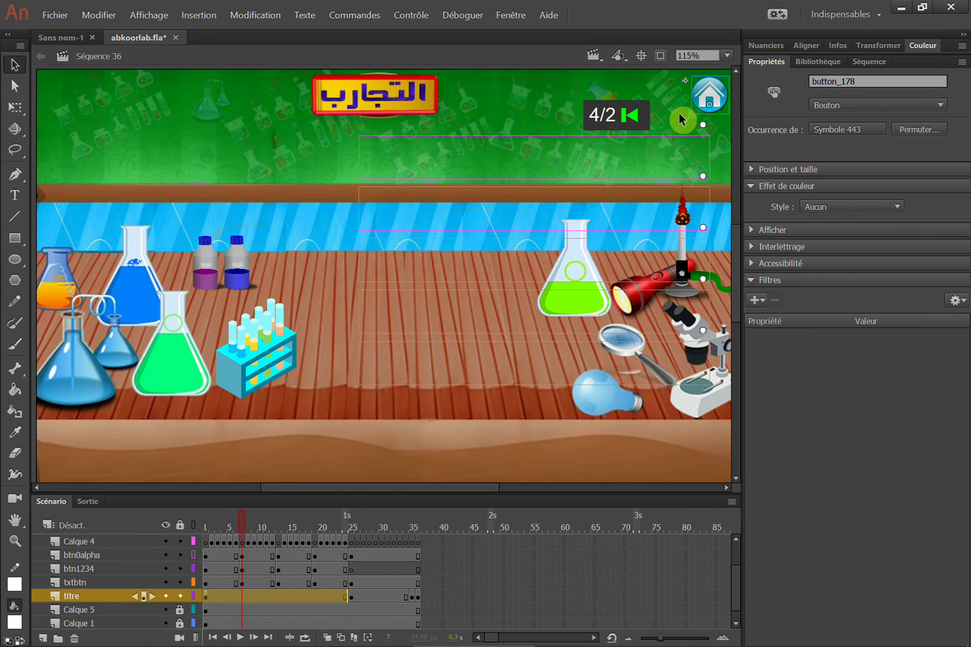
click(672, 157)
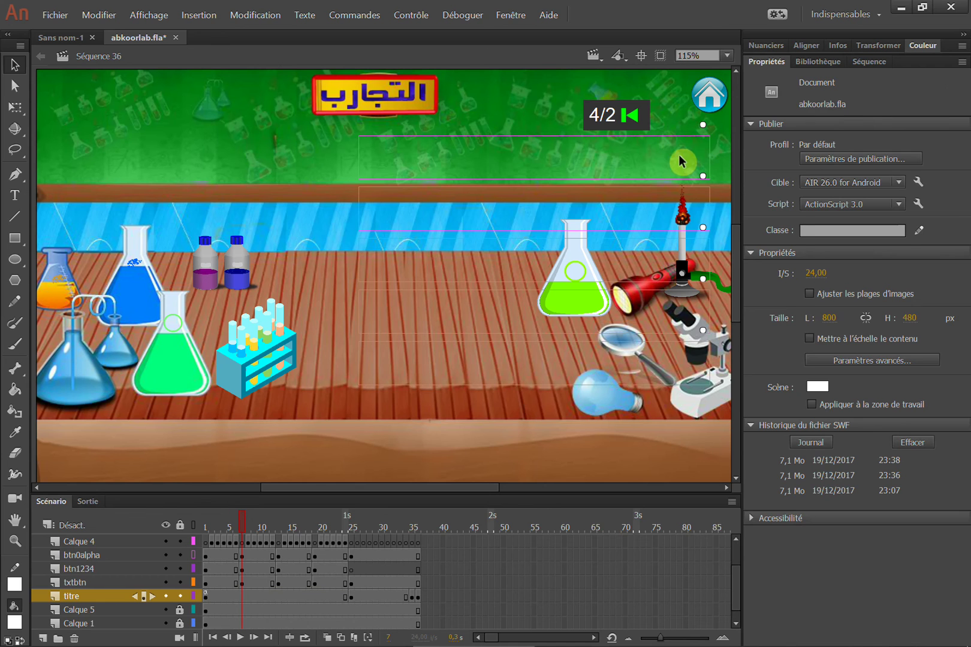
click(682, 158)
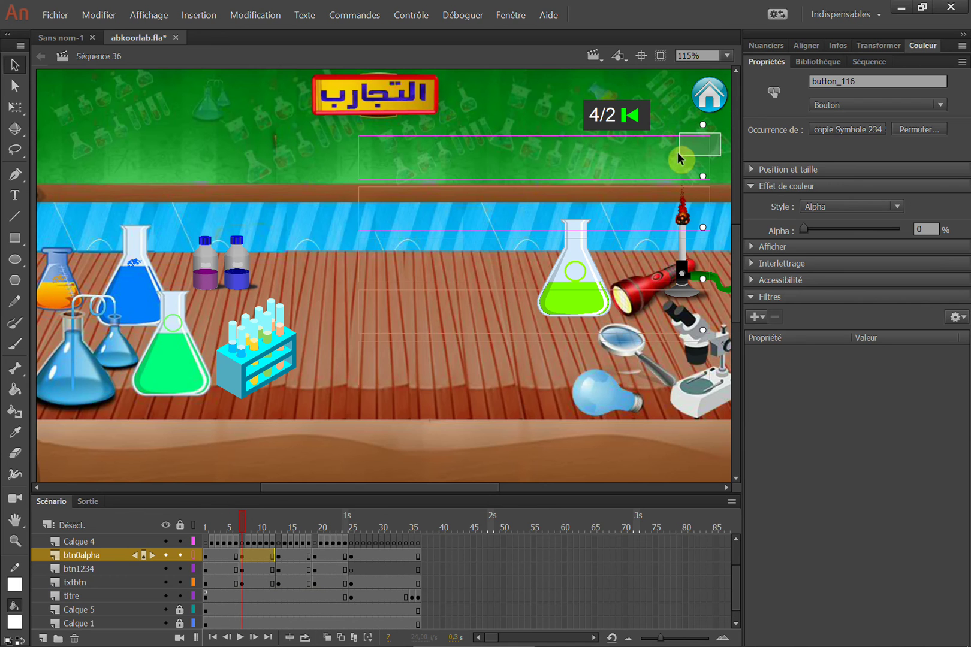
Lock the btn0alpha layer, try selecting on the stage over the first text, unlock the layer and toggle its outline display
click(179, 555)
drag(335, 147, 597, 175)
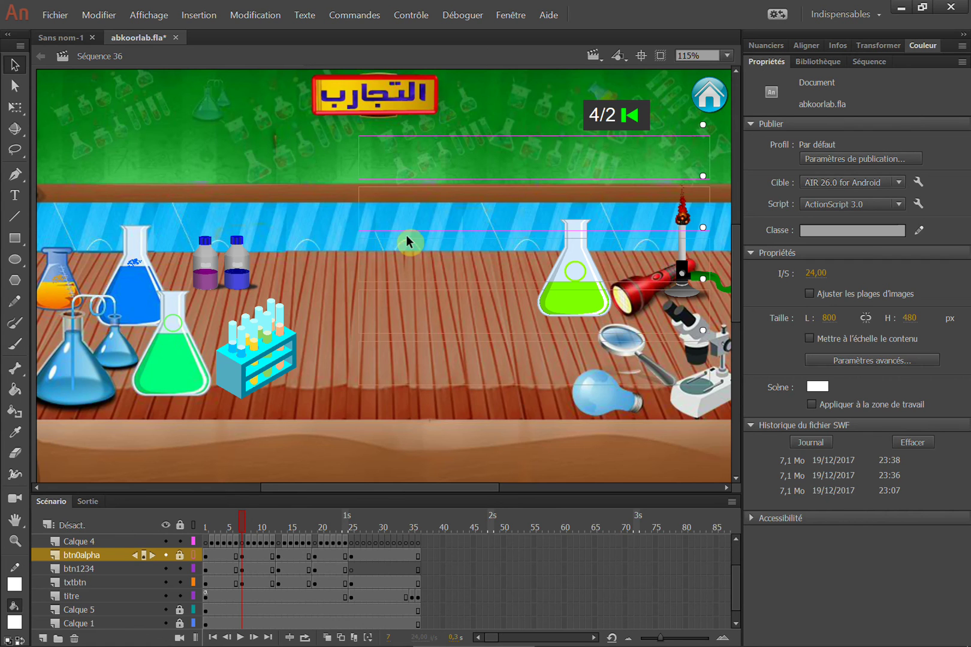
click(192, 555)
click(191, 554)
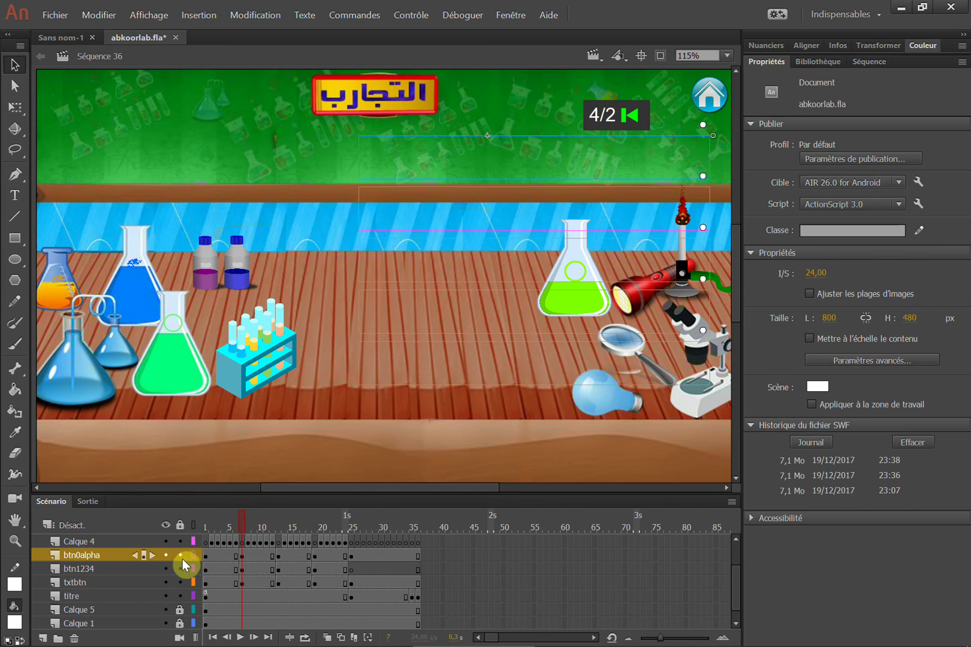
click(194, 555)
click(192, 555)
click(193, 555)
click(192, 556)
Select frame 1 of the btn0alpha layer and the transparent button over the first text to inspect its instance properties
click(208, 557)
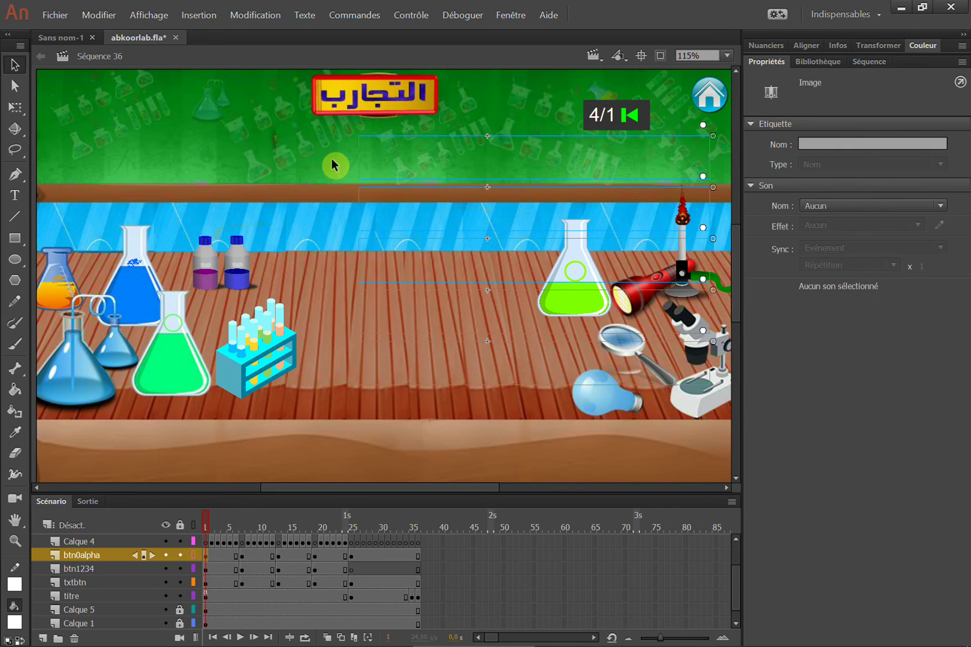
click(540, 165)
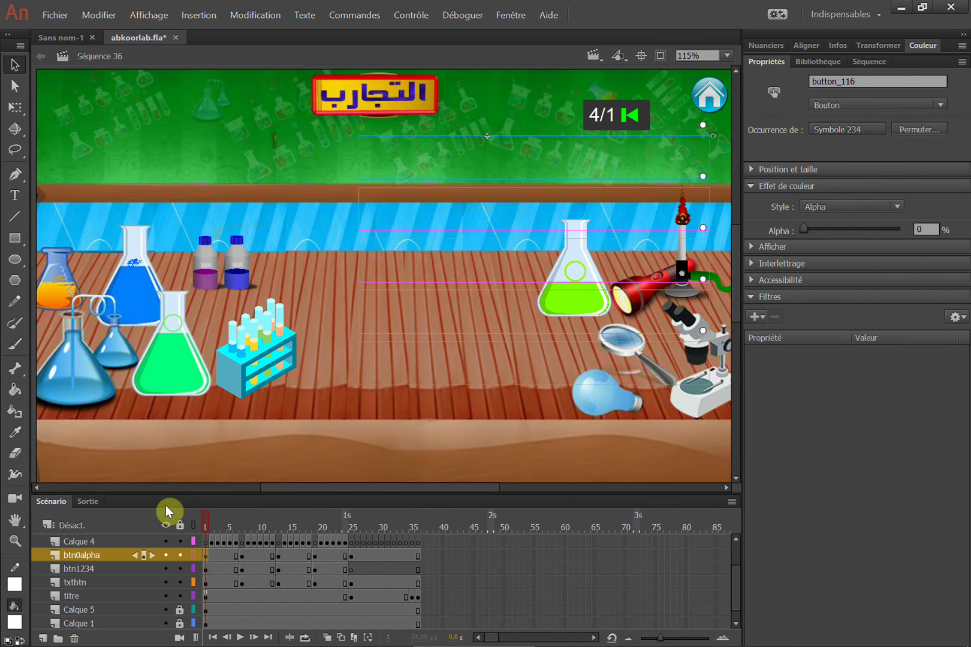
key(F9)
key(F9)
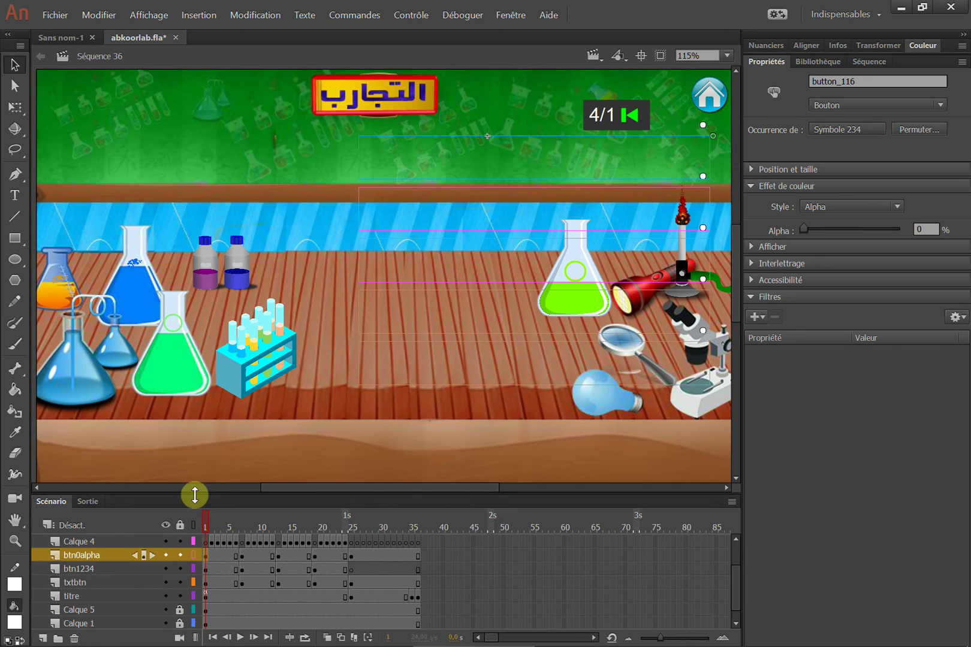
Show the script on frame 1 of the Actions layer, read it and hide the code editor again
click(207, 594)
scroll(273, 580, up, 3)
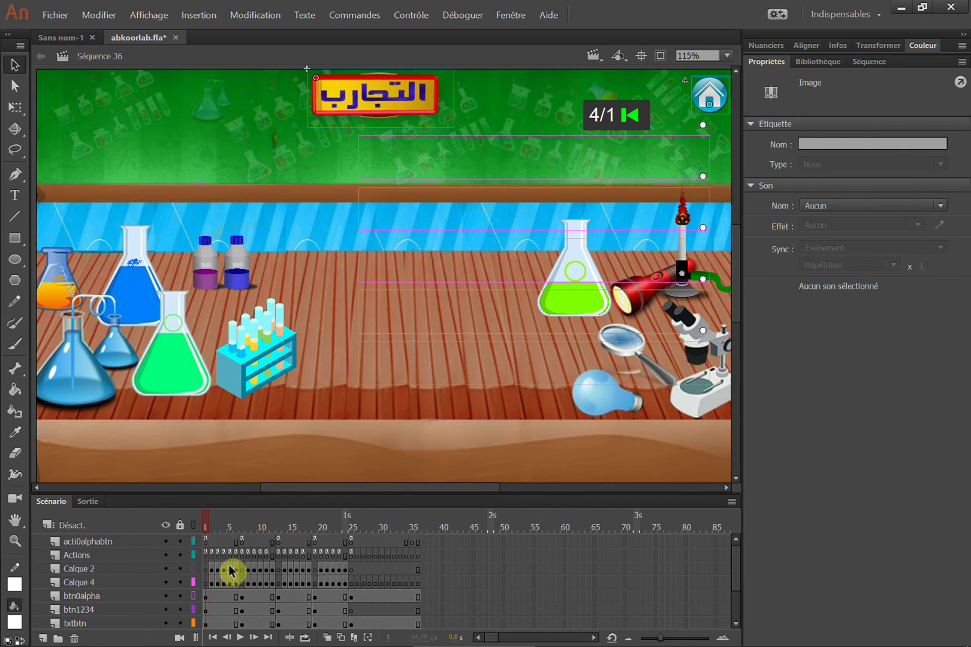
click(208, 561)
key(F9)
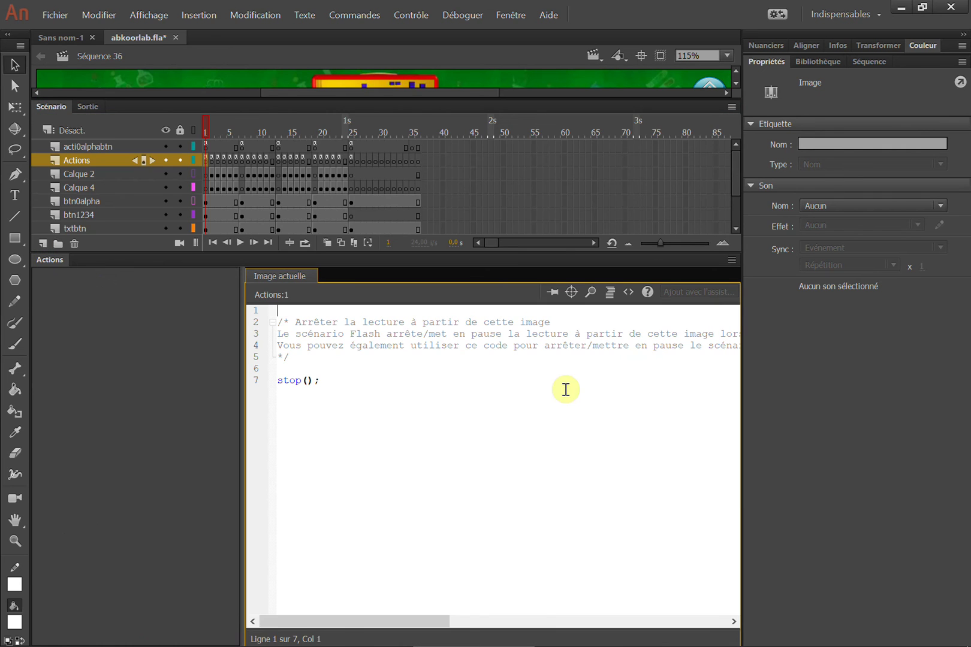
key(F9)
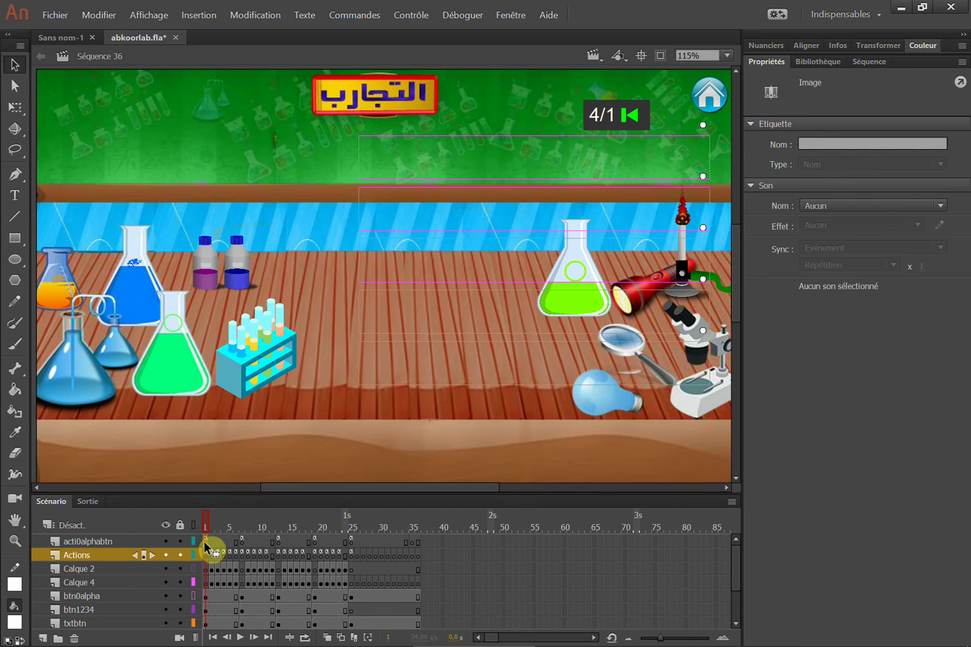
Examine the click handlers of the transparent buttons in the acti0alphabtn script on frame 1, and close the code editor
click(204, 541)
key(F9)
scroll(373, 450, down, 1)
scroll(373, 457, up, 16)
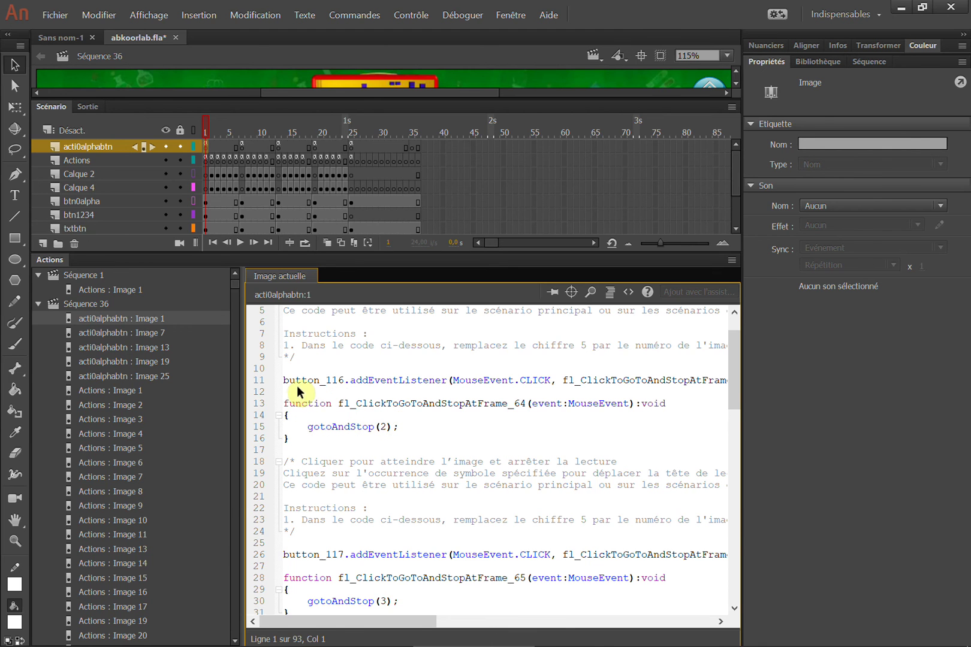
key(F9)
Review frame 2 of Calque 2 and frames 13, 19 and 2 of Calque 4 to compare the menu and experiment pages
click(212, 570)
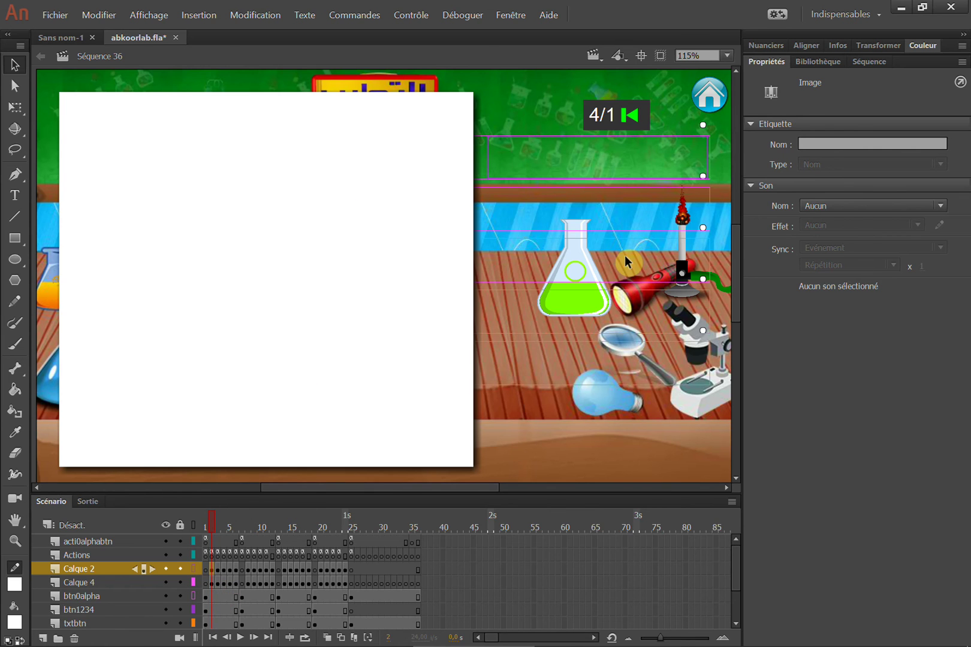
click(598, 246)
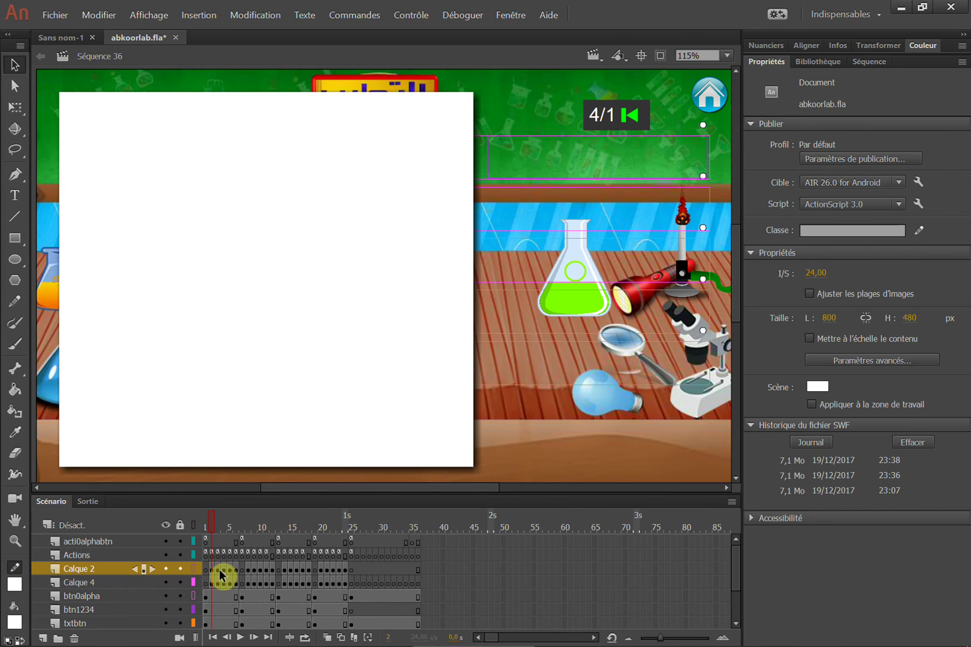
drag(217, 576, 280, 586)
click(279, 533)
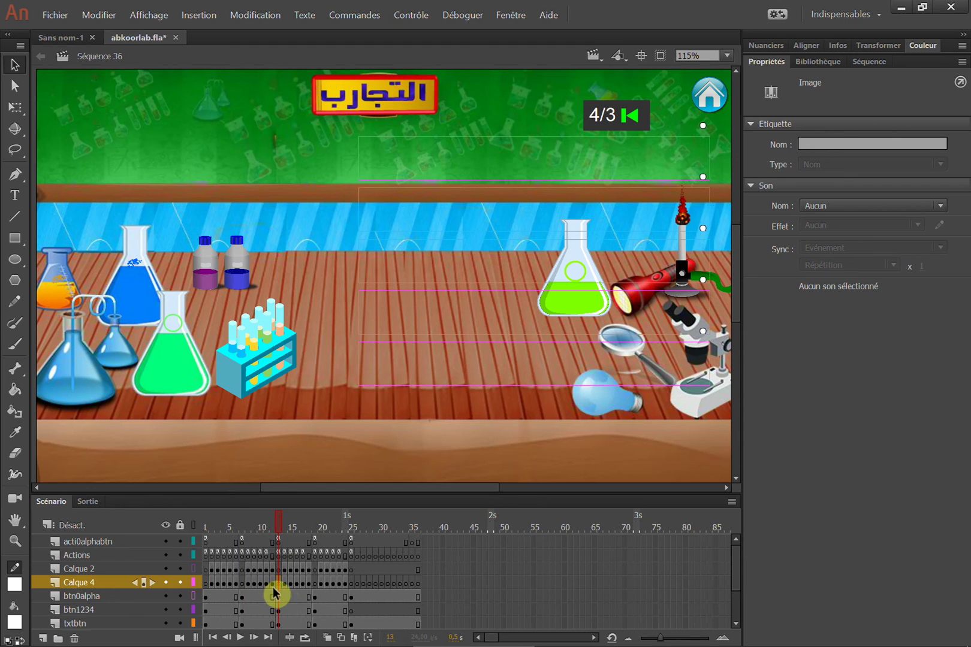
click(316, 578)
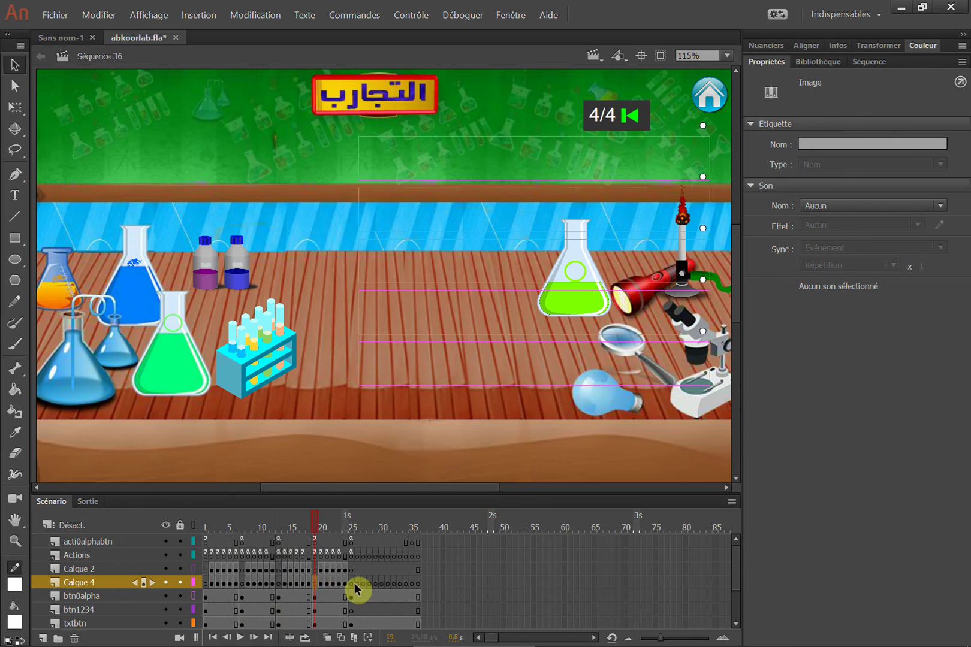
click(210, 586)
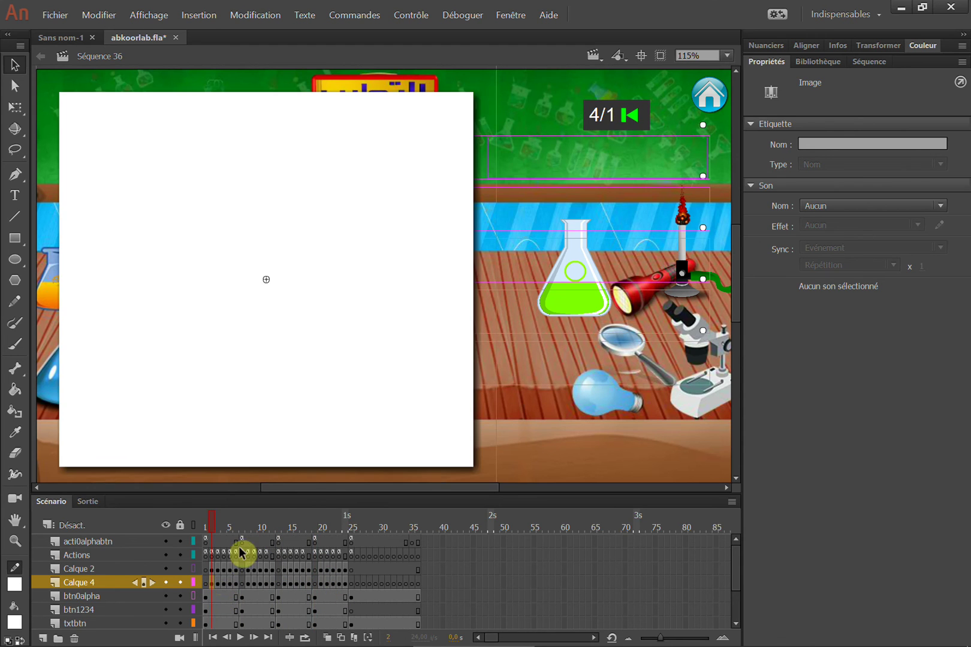